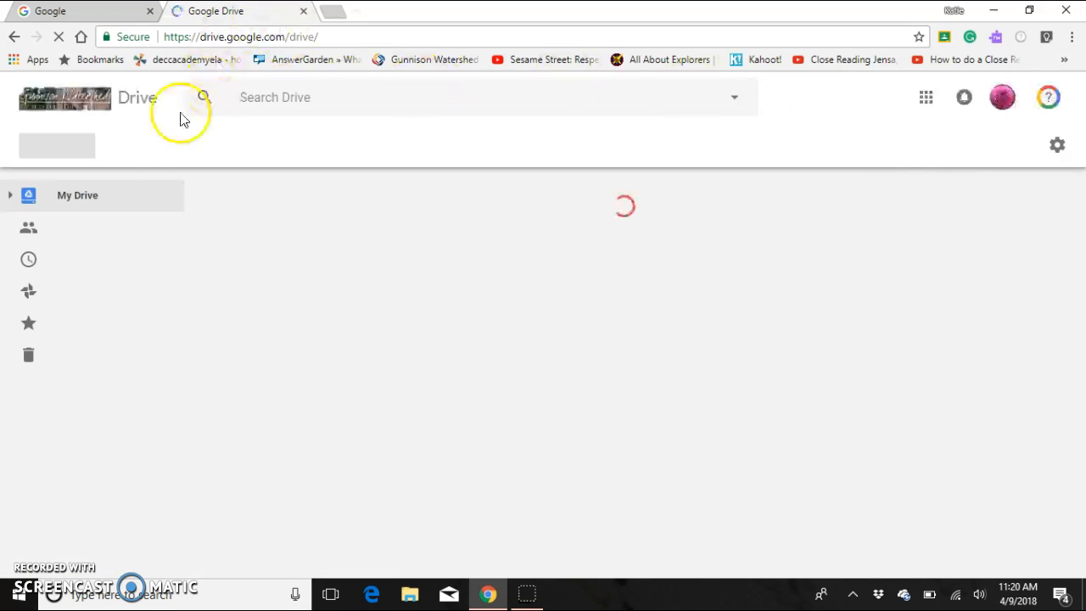
# Step: Create a new blank Google Docs document and a new blank Google Slides presentation from My Drive
pyautogui.click(76, 153)
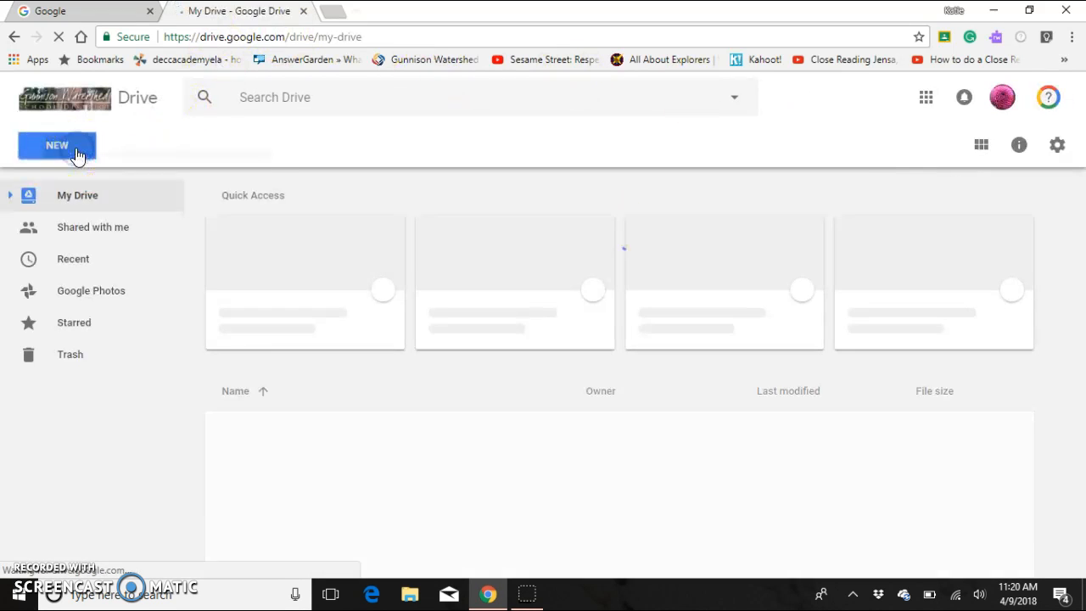
pyautogui.click(121, 292)
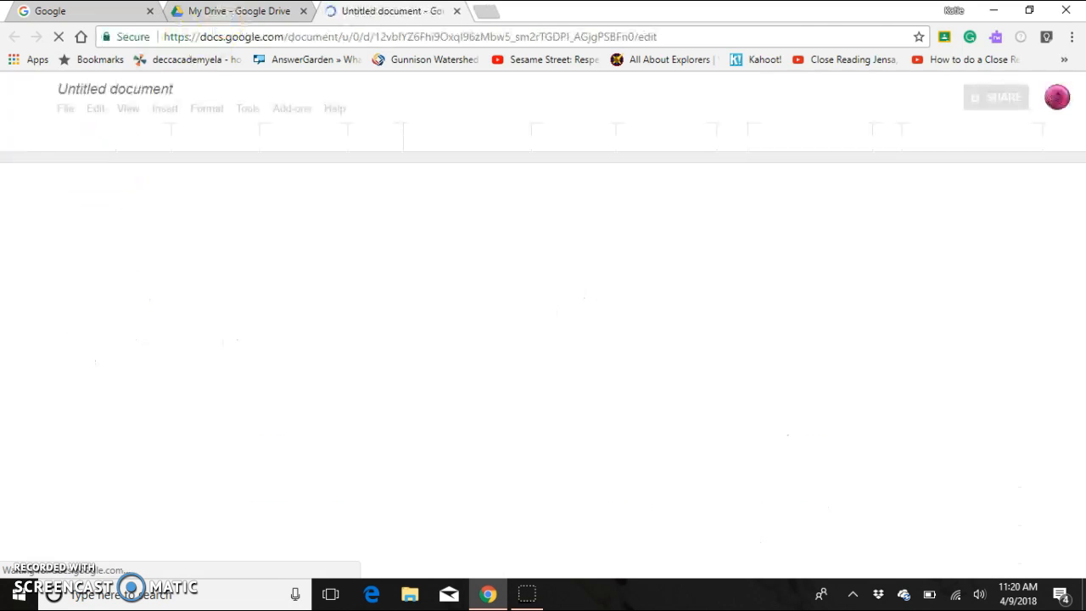
pyautogui.click(236, 11)
pyautogui.click(78, 146)
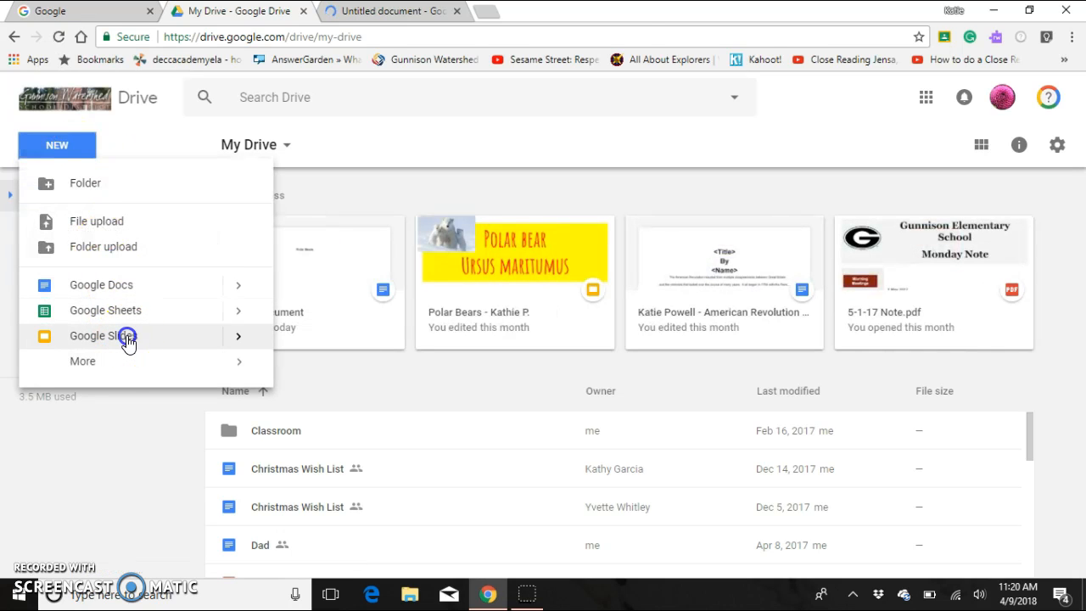
pyautogui.click(128, 336)
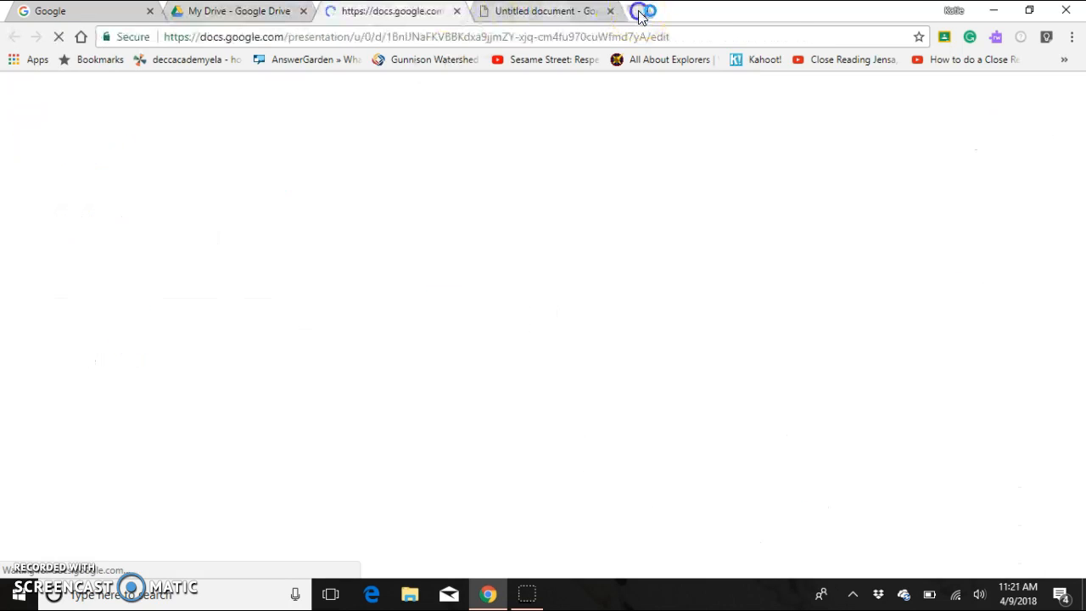
# Step: Search the web for "Grizzly bears" in a new tab and open the Defenders of Wildlife basic facts result
pyautogui.click(639, 11)
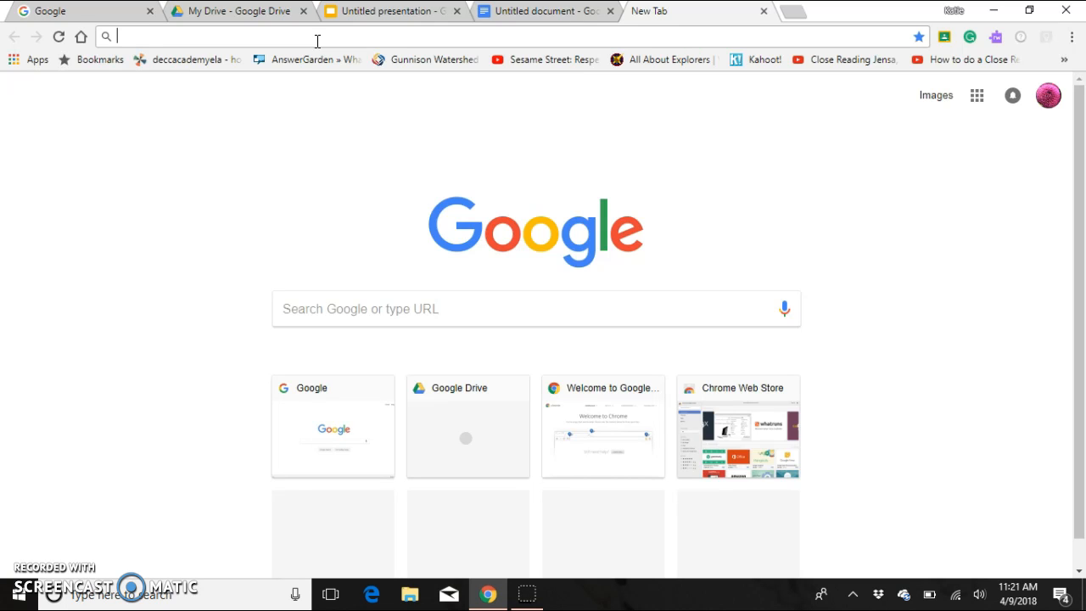
pyautogui.write('Grizzl')
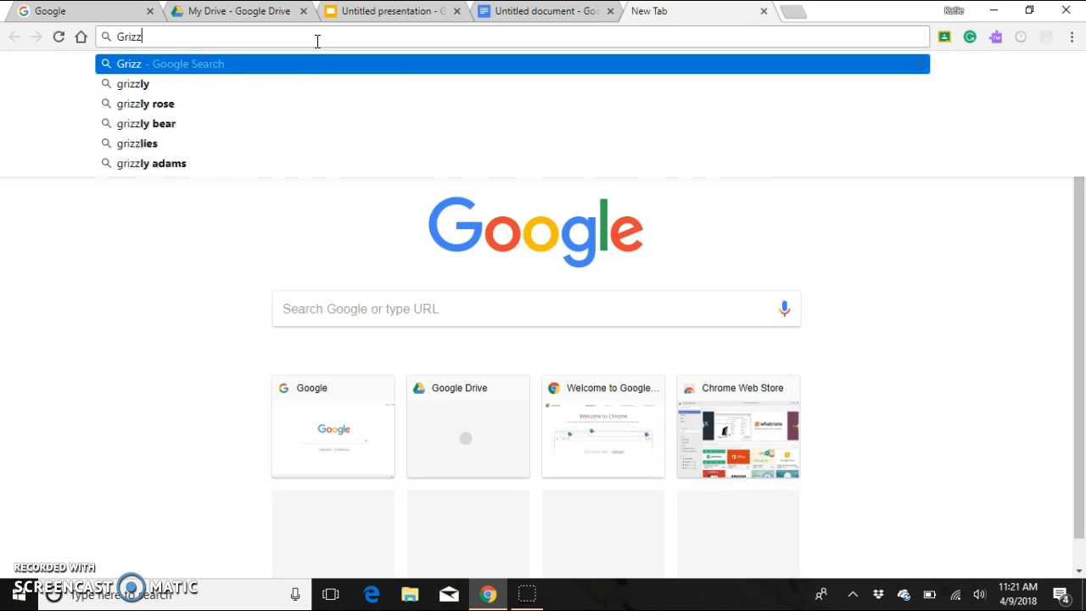
pyautogui.write('y bears')
pyautogui.press('Return')
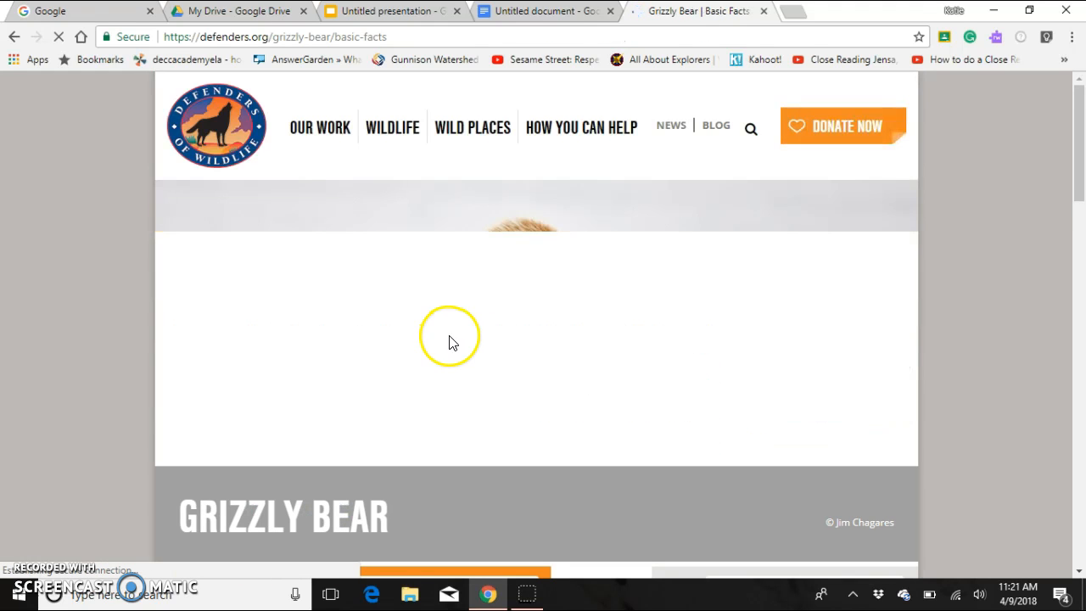
# Step: Dismiss the adoption pop-up and save the introductory paragraph of Basic Facts About Grizzly Bears as a Google Keep note
pyautogui.scroll(-3, 601, 373)
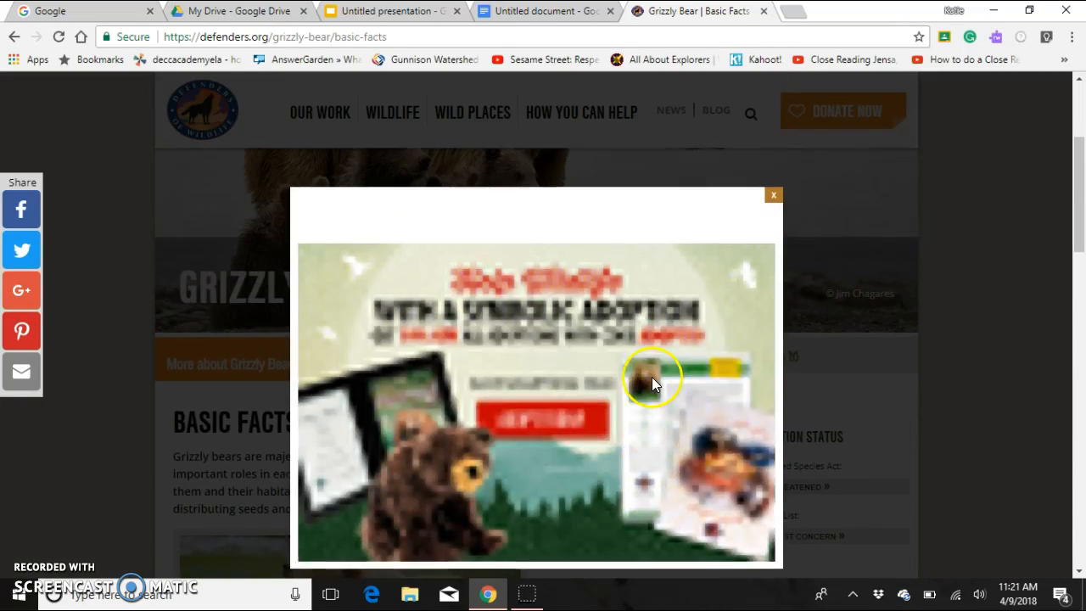
pyautogui.click(772, 212)
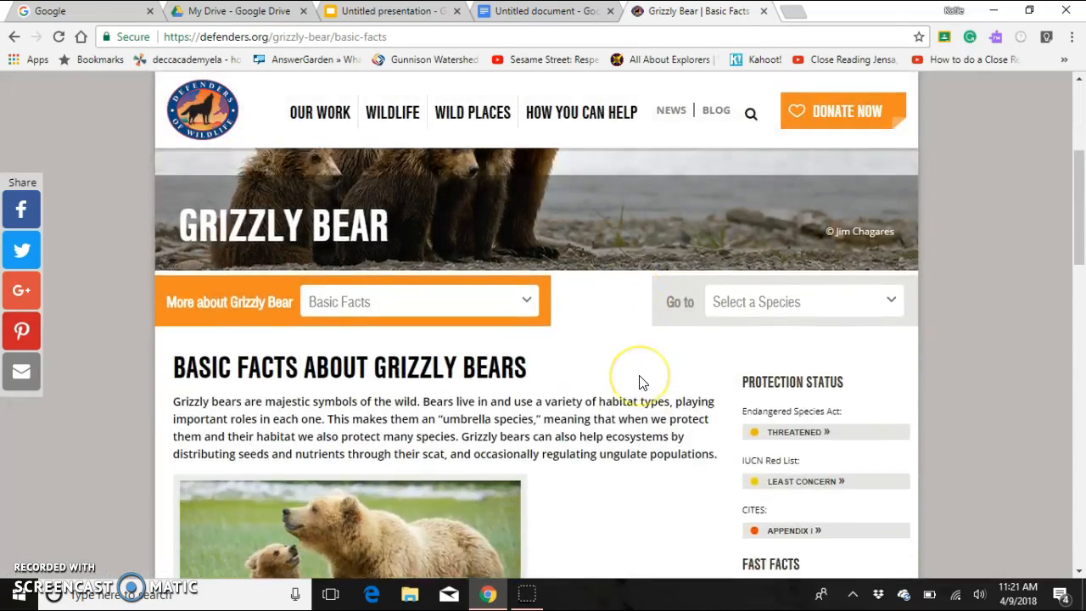
pyautogui.scroll(-1, 641, 382)
pyautogui.moveTo(720, 364); pyautogui.dragTo(170, 310)
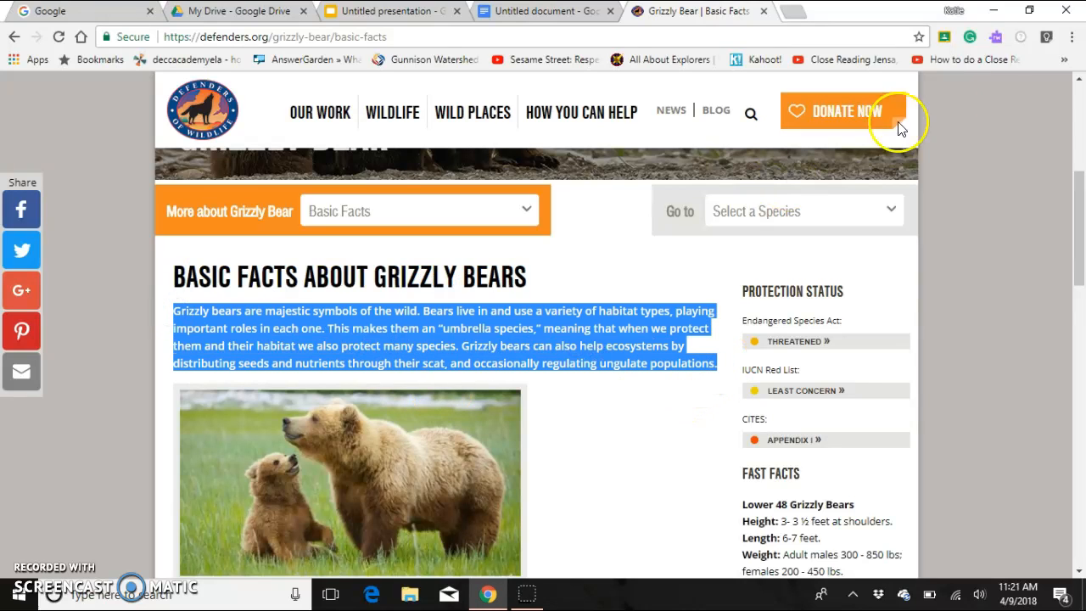
pyautogui.click(1047, 38)
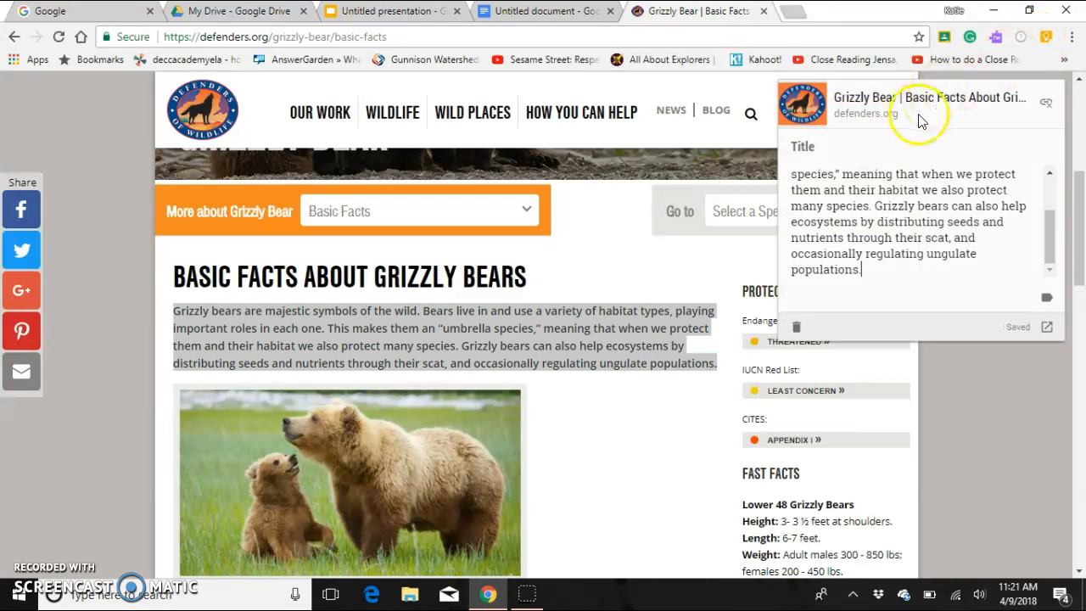
pyautogui.click(694, 428)
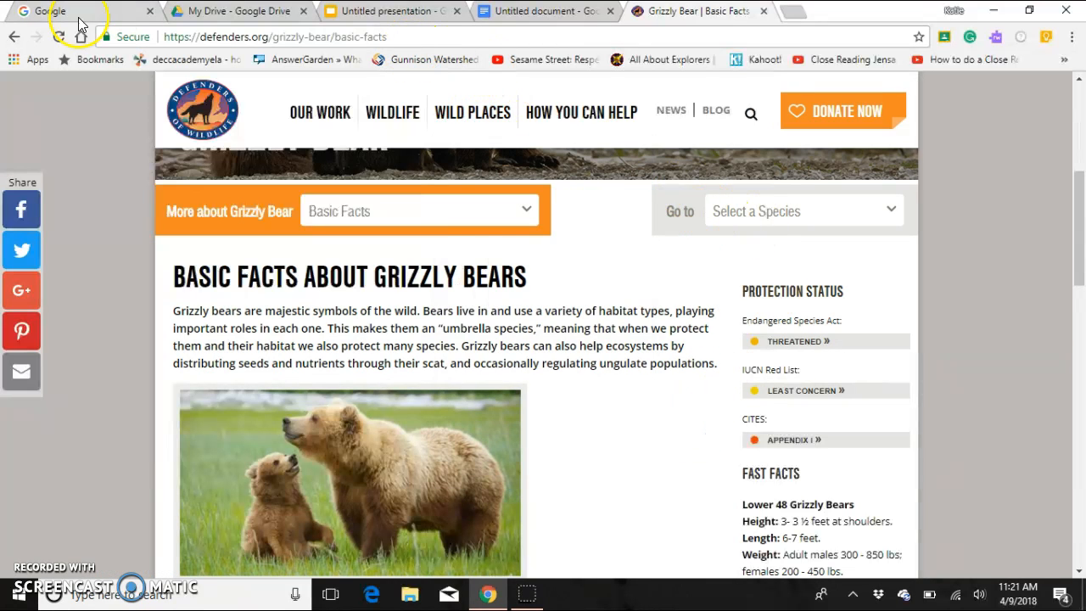
# Step: Open the Wikipedia Grizzly bear article from the search results and save its introductory paragraphs to a Google Keep note
pyautogui.click(12, 38)
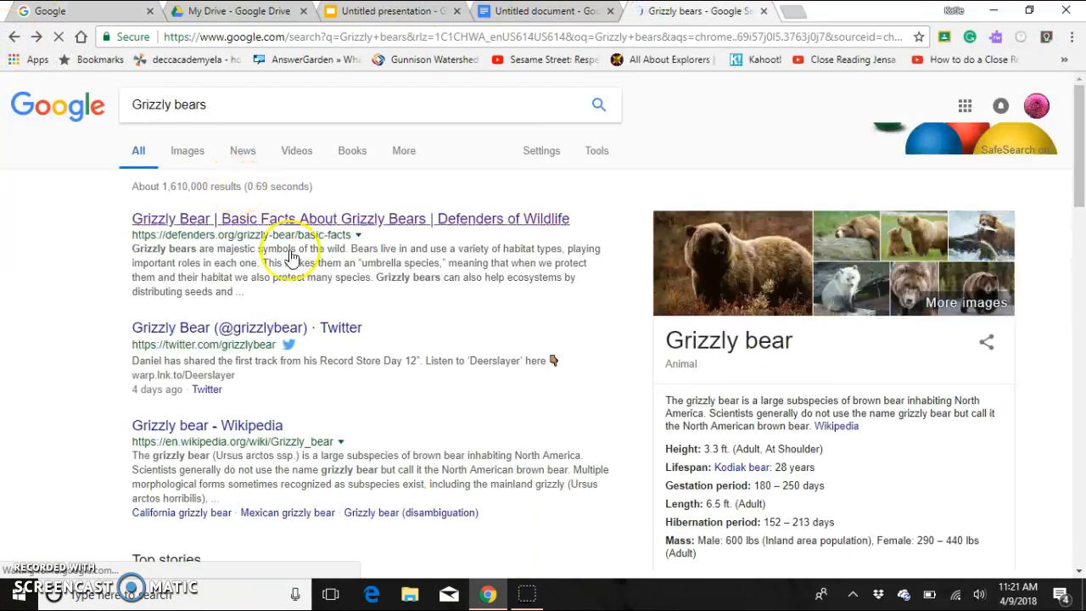
pyautogui.scroll(-2, 267, 378)
pyautogui.click(260, 284)
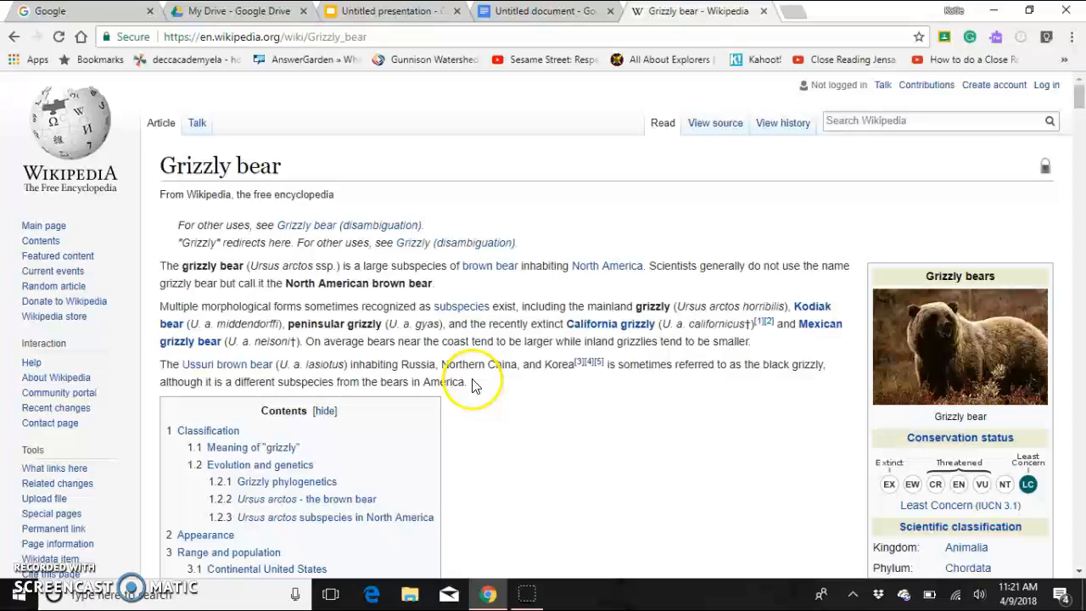
pyautogui.moveTo(473, 386); pyautogui.dragTo(153, 277)
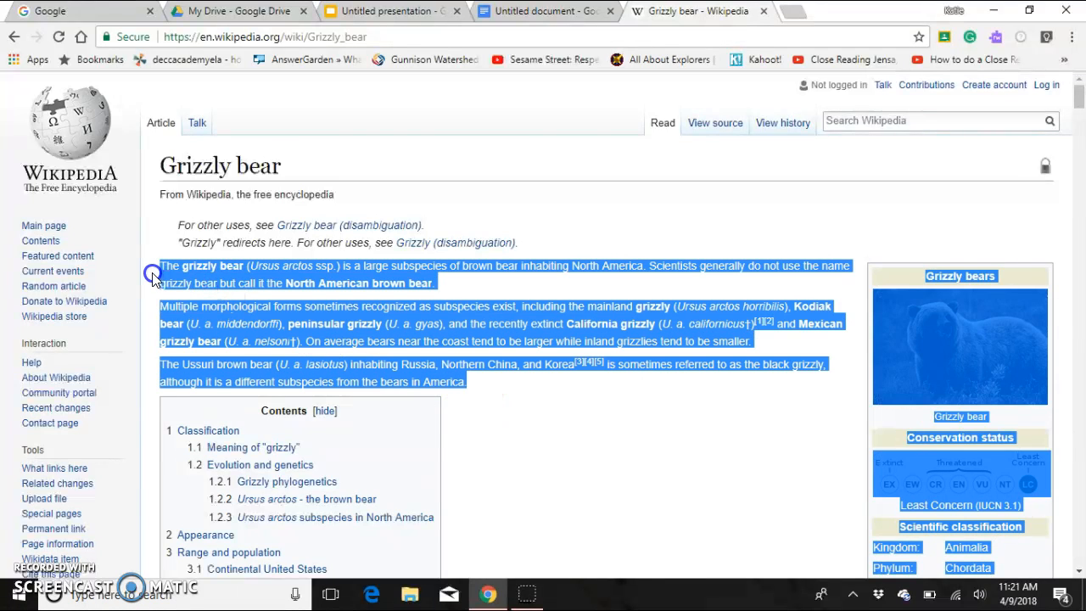
pyautogui.click(1047, 37)
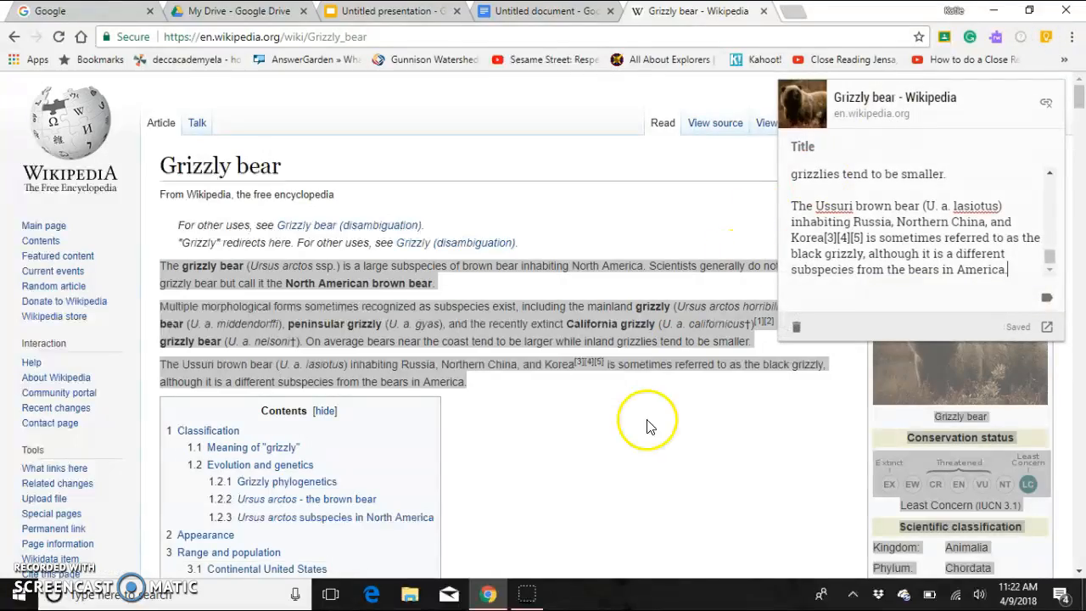
# Step: Save the paragraph starting "In September 2007" under Continental United States to a Google Keep note
pyautogui.scroll(-6, 628, 508)
pyautogui.scroll(-15, 627, 514)
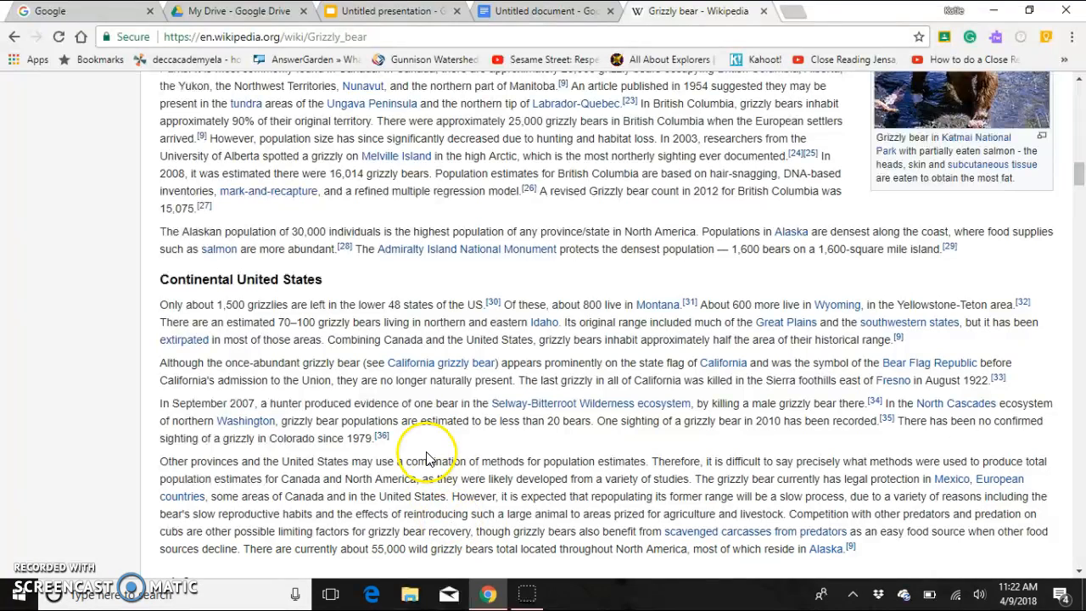
pyautogui.tripleClick(188, 404)
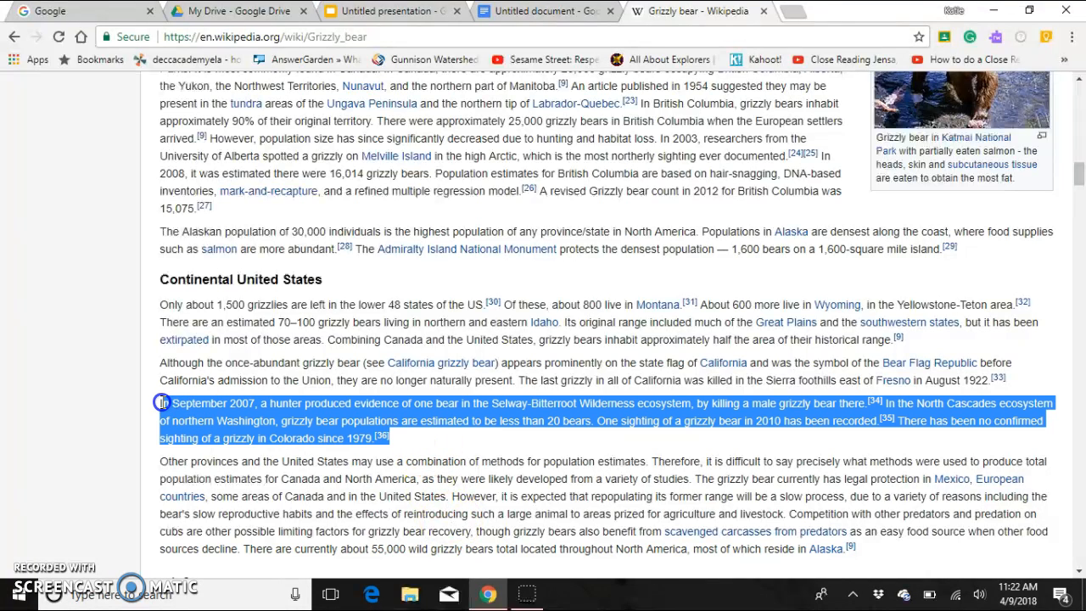
pyautogui.click(1045, 40)
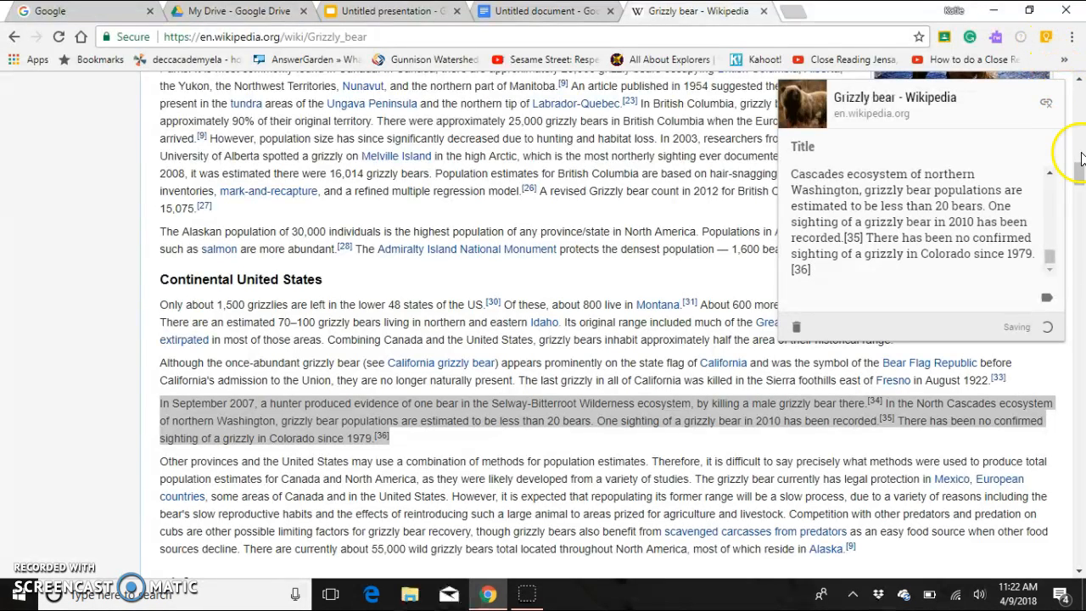
# Step: Title the saved Wikipedia note "Grizzly Bear" and try to add the label "grizzly bear" to it
pyautogui.click(834, 146)
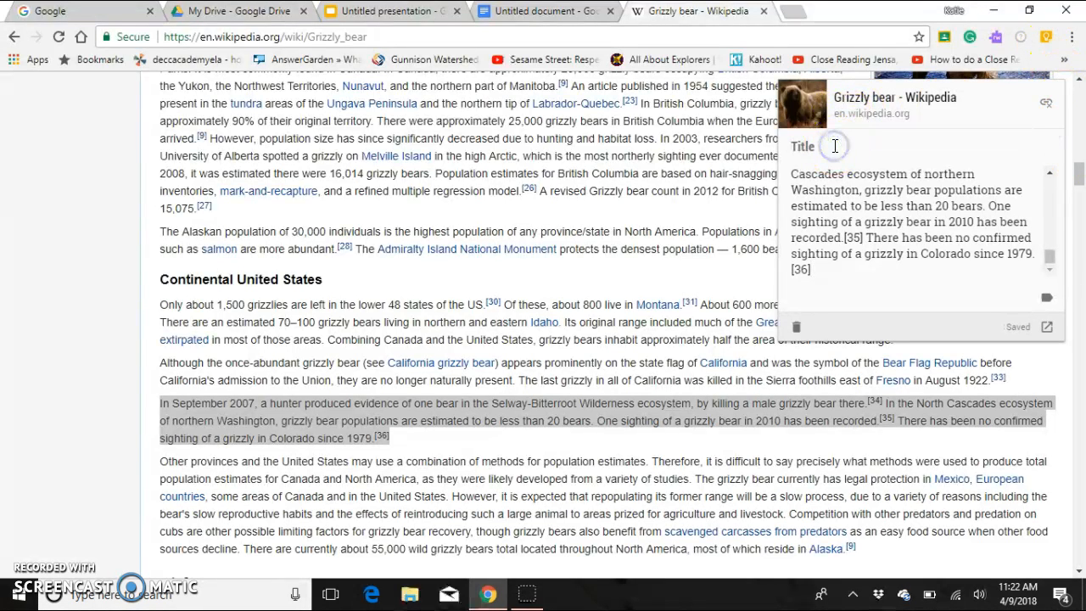
pyautogui.write('Grizzly Bear')
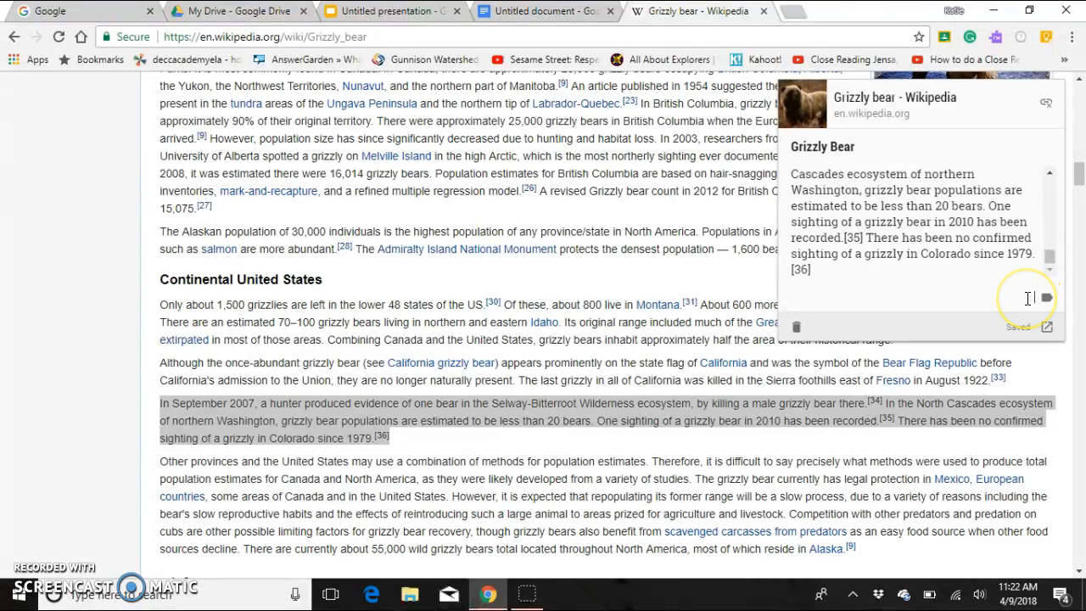
pyautogui.write('grizzly bear')
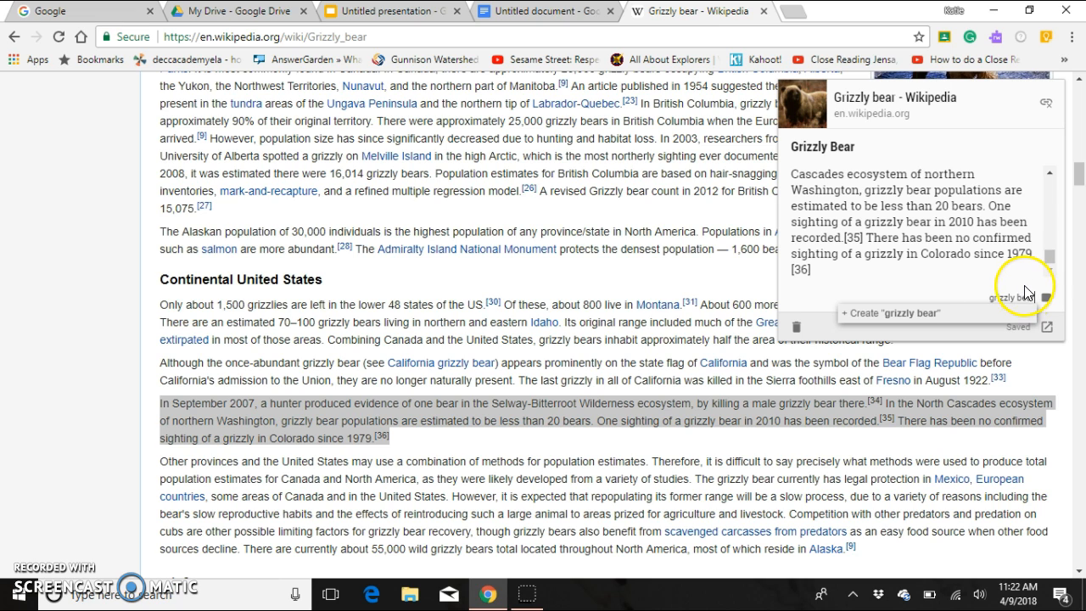
pyautogui.click(1030, 368)
pyautogui.moveTo(1029, 302); pyautogui.dragTo(1035, 305)
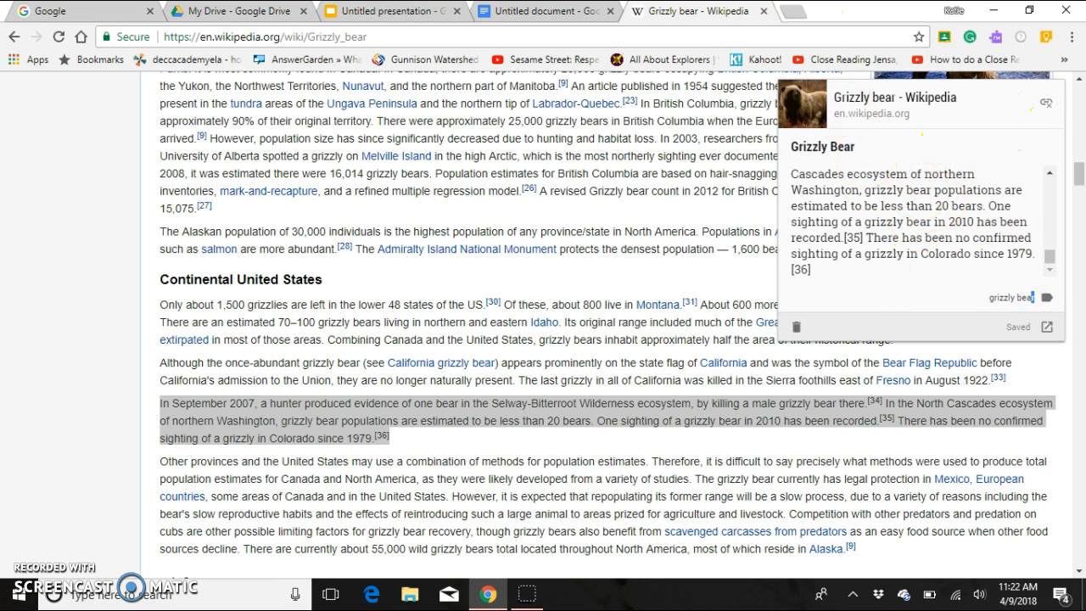
# Step: Open Google Keep in a new tab and decline the Grammarly quick tour
pyautogui.click(791, 13)
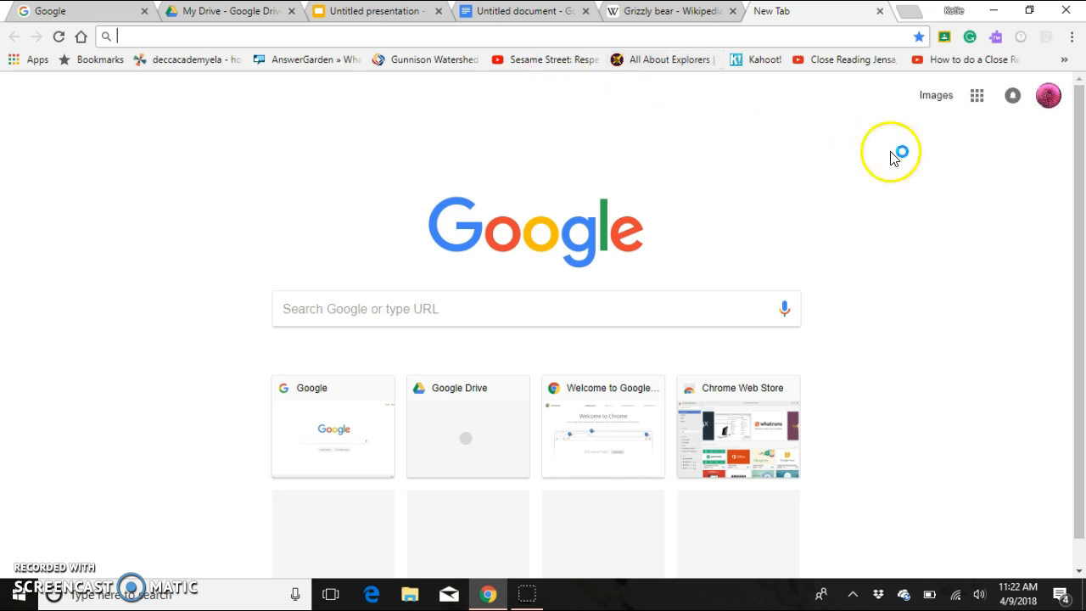
pyautogui.click(978, 100)
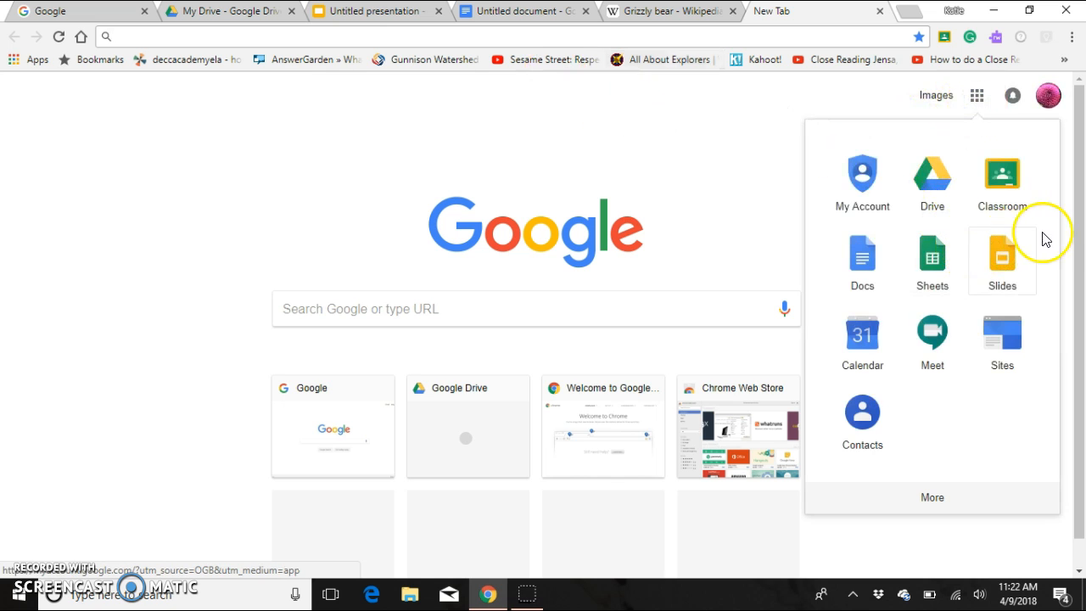
pyautogui.click(937, 495)
pyautogui.click(1006, 365)
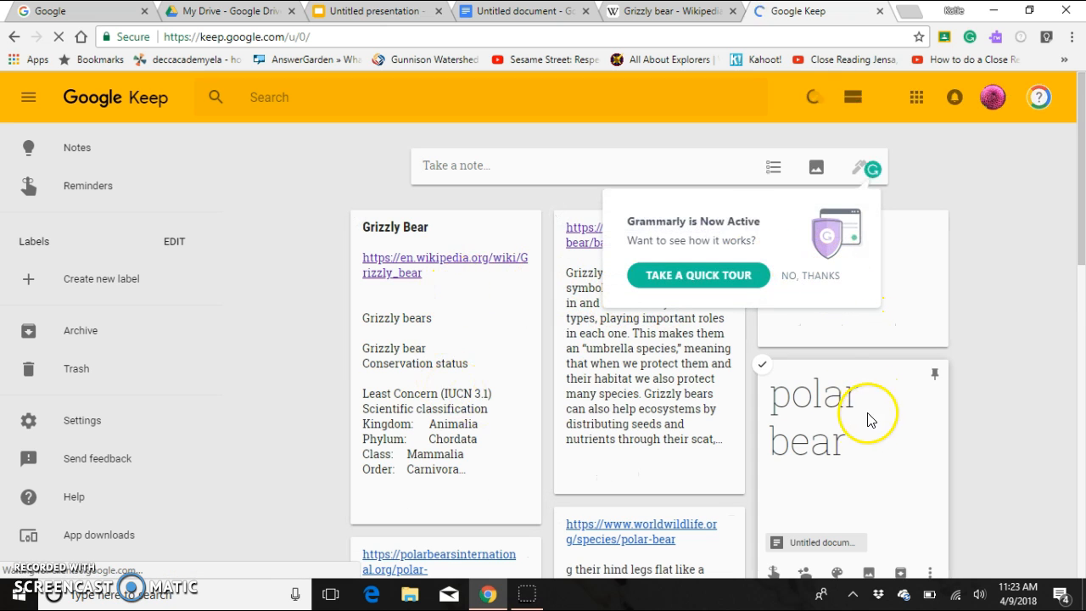
pyautogui.click(808, 277)
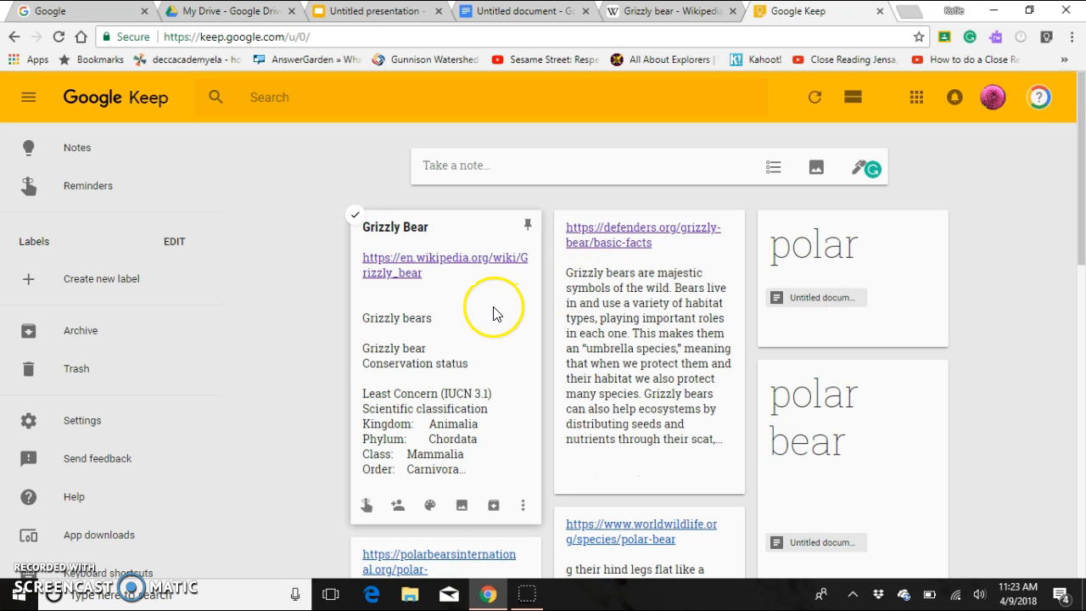
# Step: Color the Wikipedia Grizzly Bear note and the defenders.org note purple
pyautogui.moveTo(430, 504)
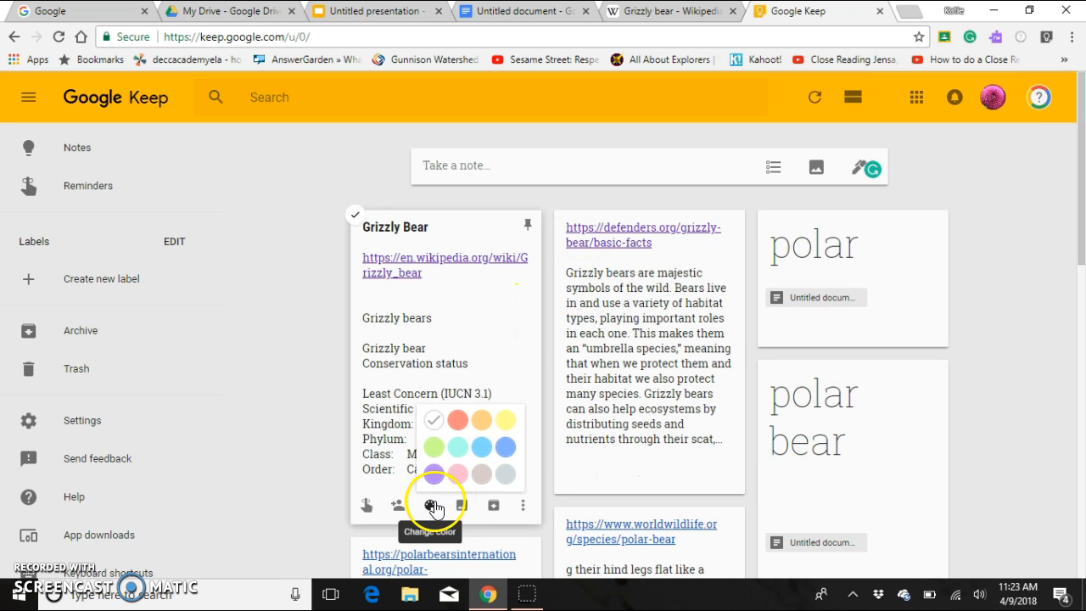
pyautogui.click(434, 478)
pyautogui.moveTo(618, 466)
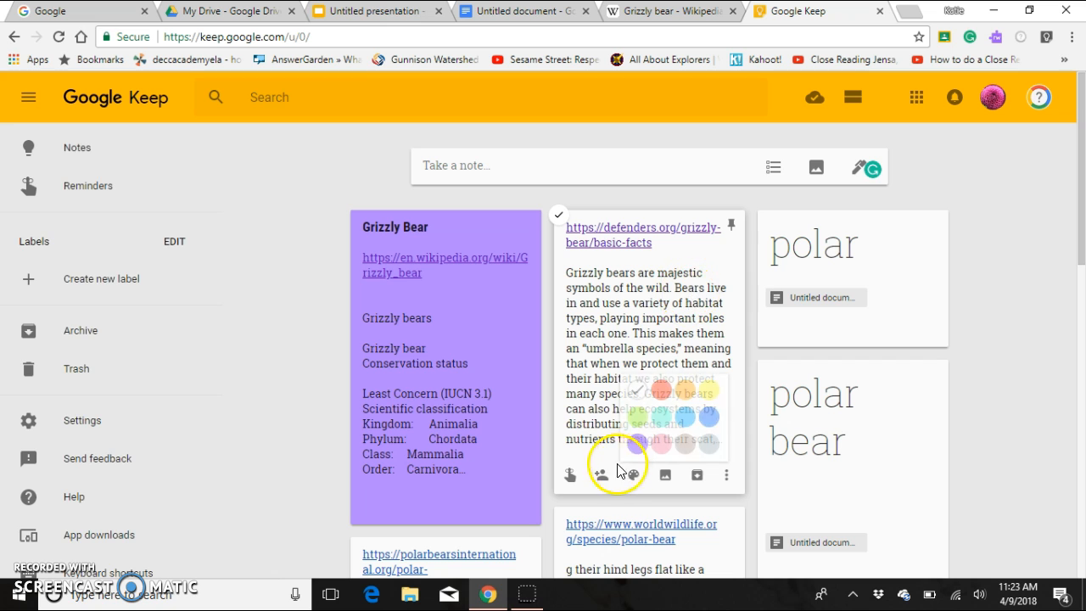
pyautogui.click(637, 443)
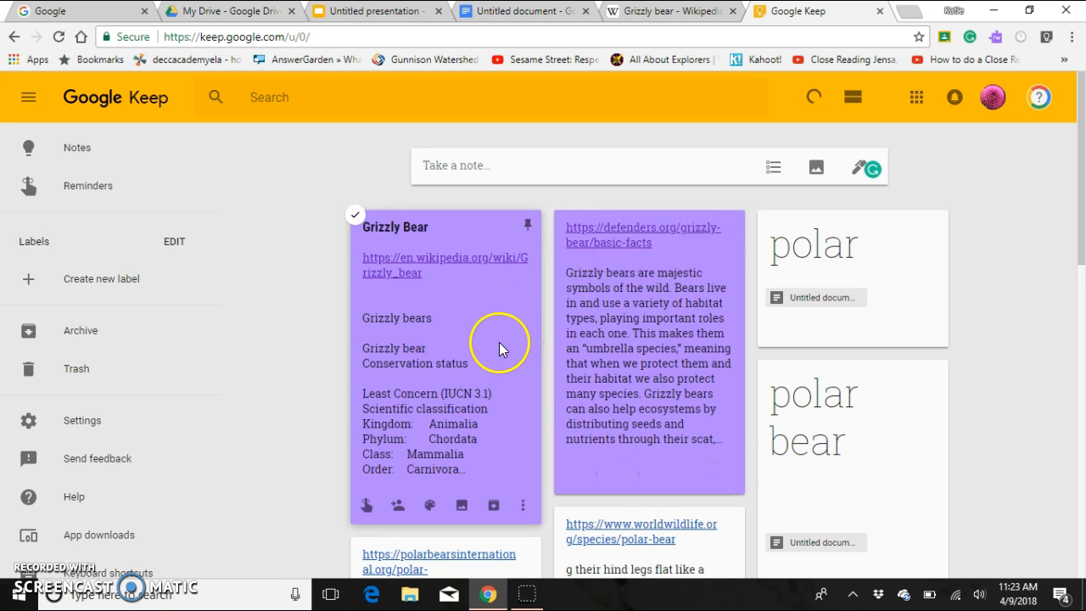
# Step: Create the label "grizzly bear" and apply it to the Wikipedia Grizzly Bear note
pyautogui.click(523, 506)
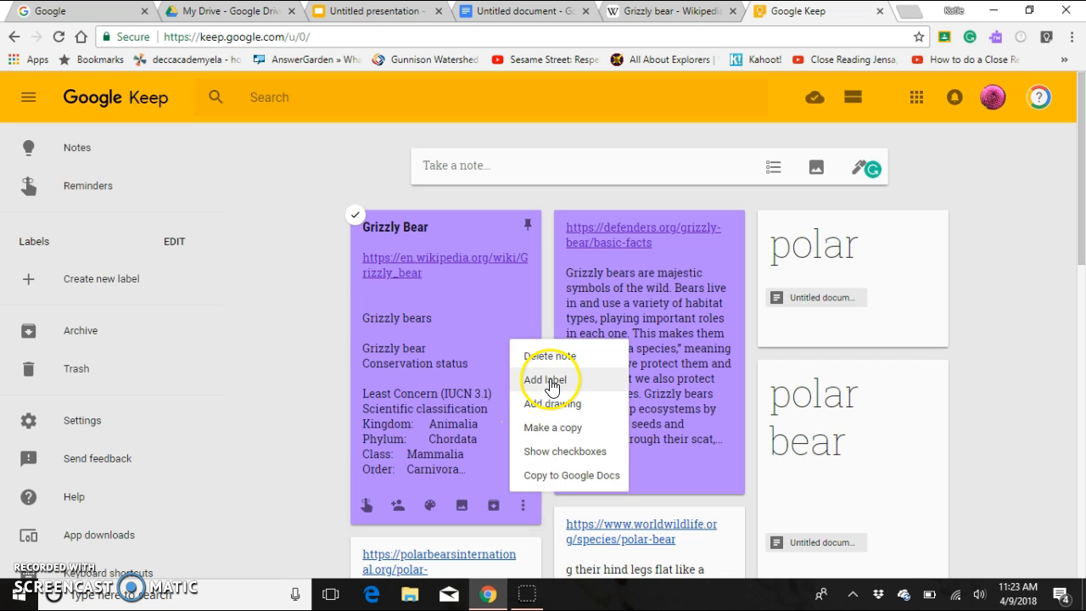
pyautogui.click(550, 381)
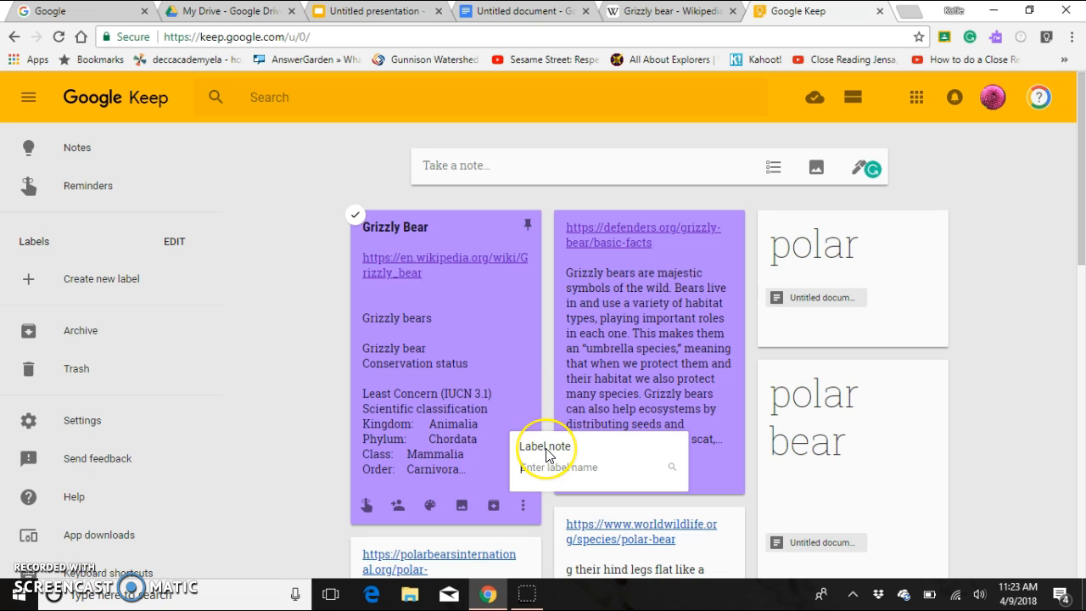
pyautogui.write('grizzly bear')
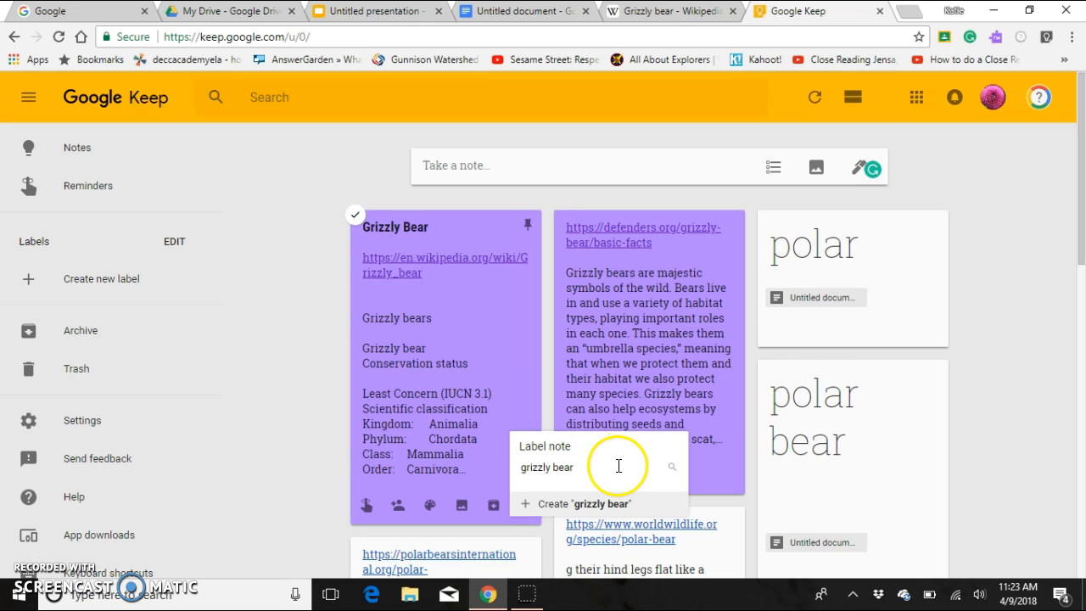
pyautogui.click(520, 503)
# Step: Open the defenders.org grizzly bear note and dismiss the tip about pinning notes
pyautogui.click(683, 414)
pyautogui.click(683, 414)
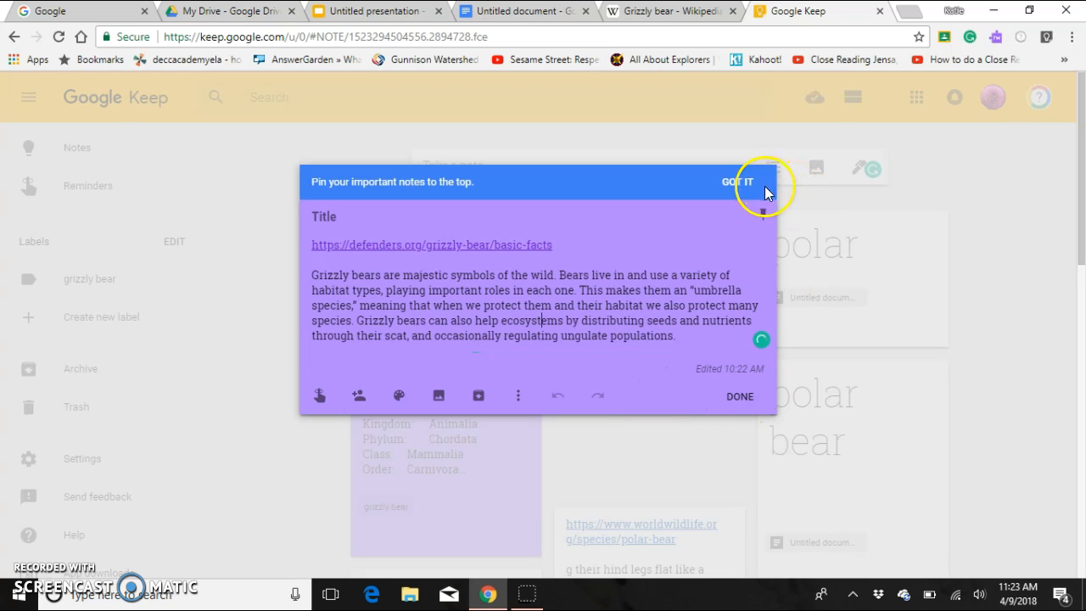
pyautogui.click(739, 182)
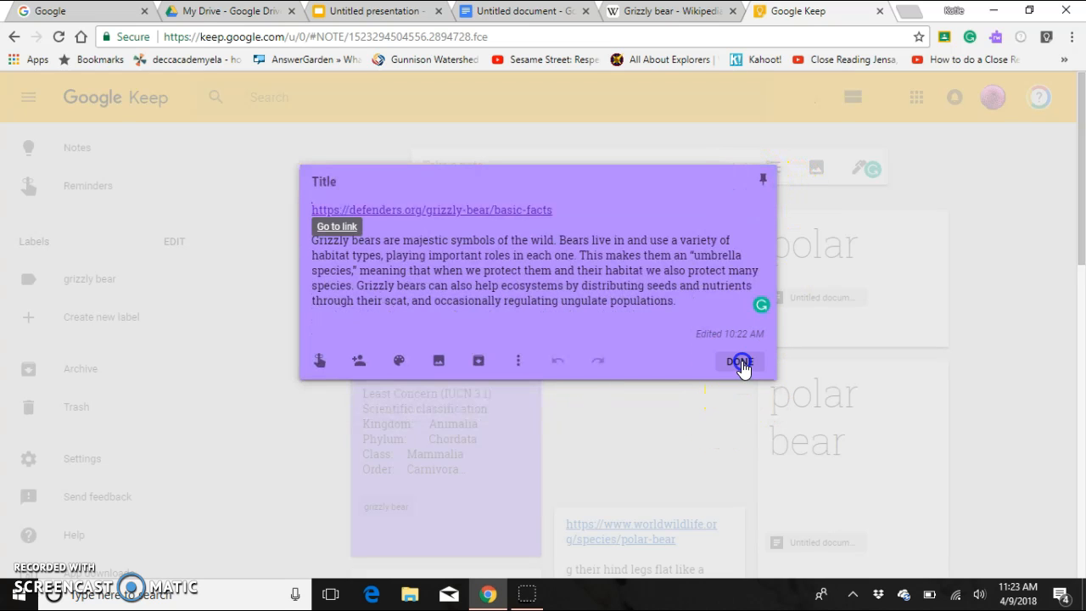
# Step: Close the open defenders.org note and apply the existing "grizzly bear" label to it
pyautogui.click(740, 363)
pyautogui.click(726, 479)
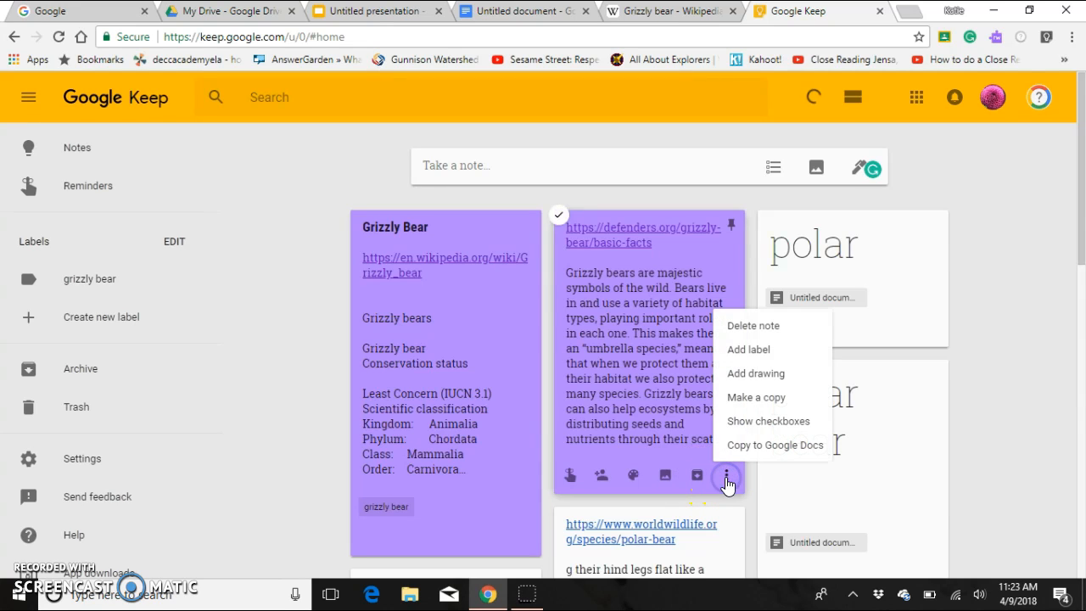
pyautogui.click(755, 351)
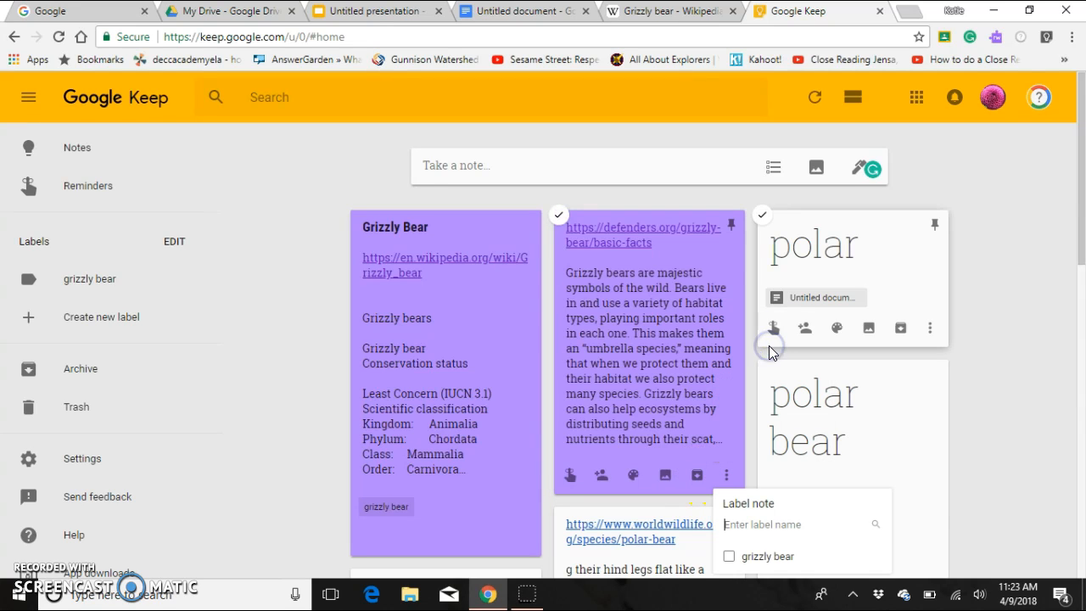
pyautogui.click(759, 556)
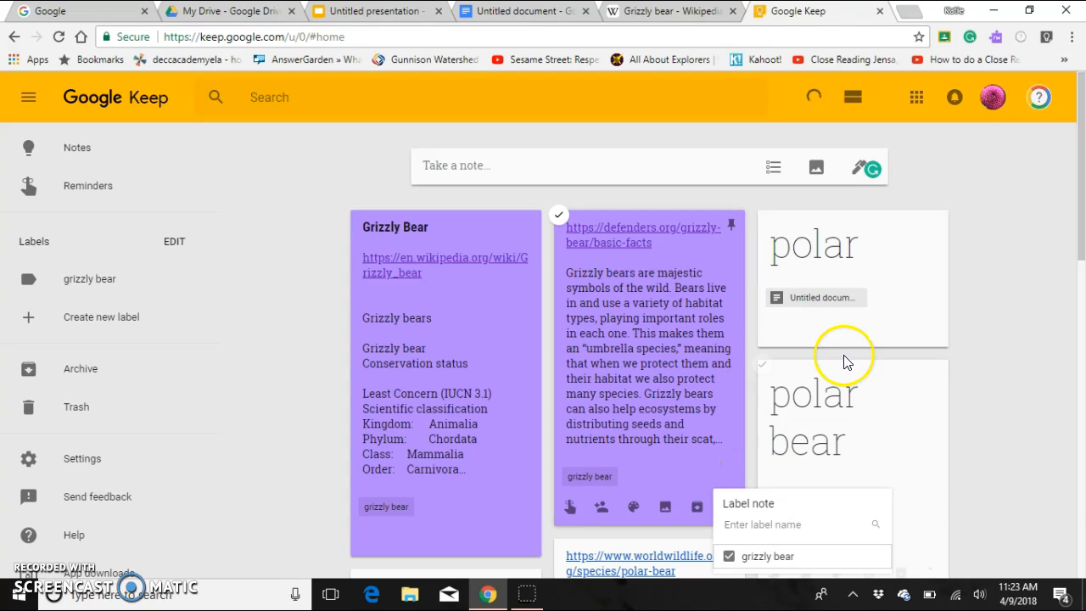
pyautogui.click(985, 304)
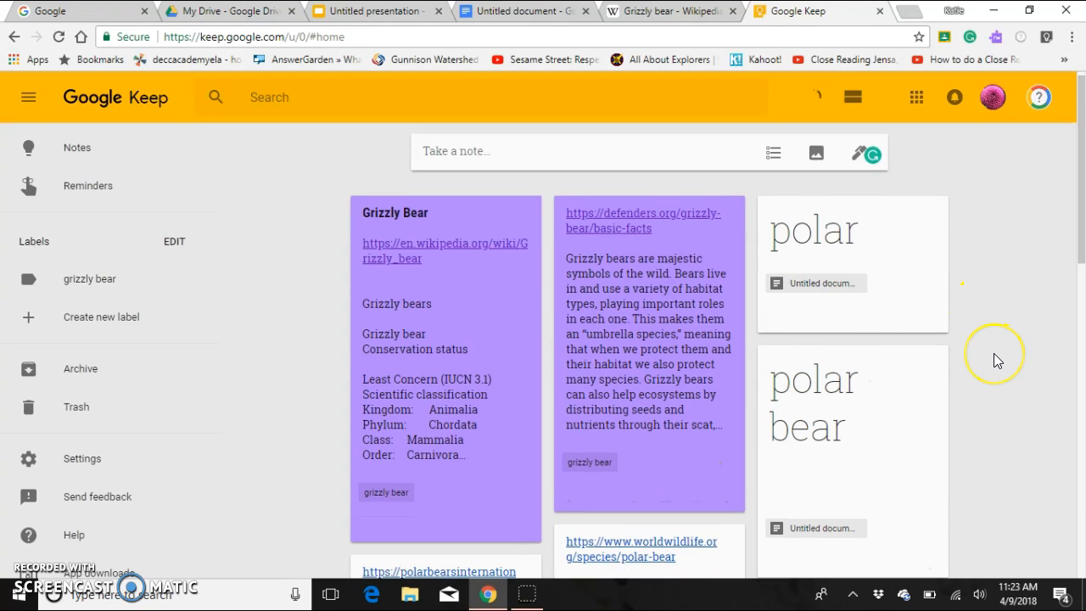
# Step: Close Google Keep and switch to the untitled Google Slides presentation
pyautogui.scroll(-3, 996, 355)
pyautogui.scroll(3, 995, 354)
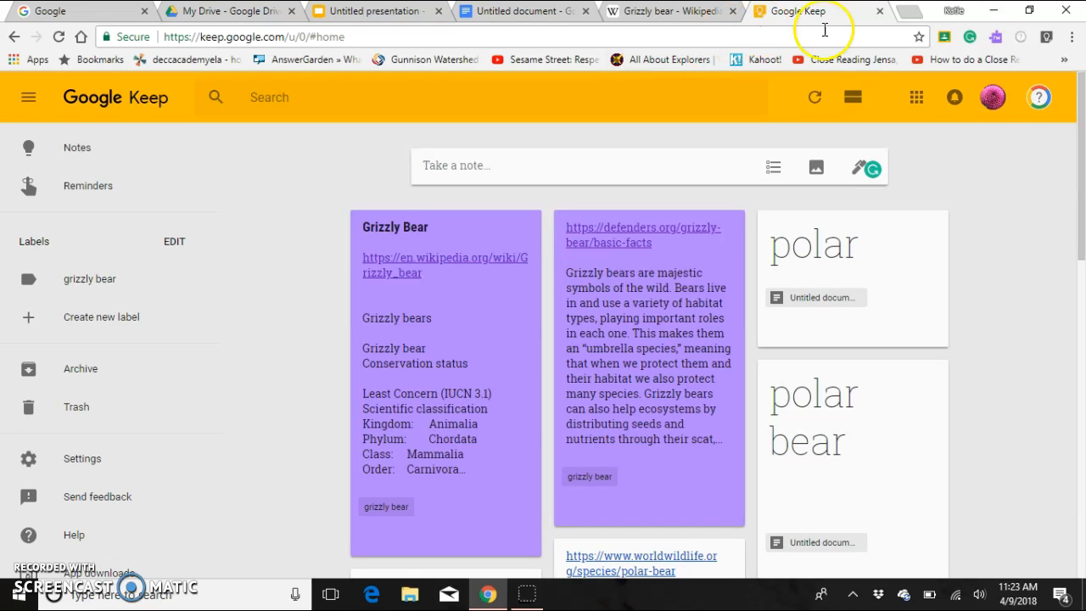
pyautogui.click(880, 11)
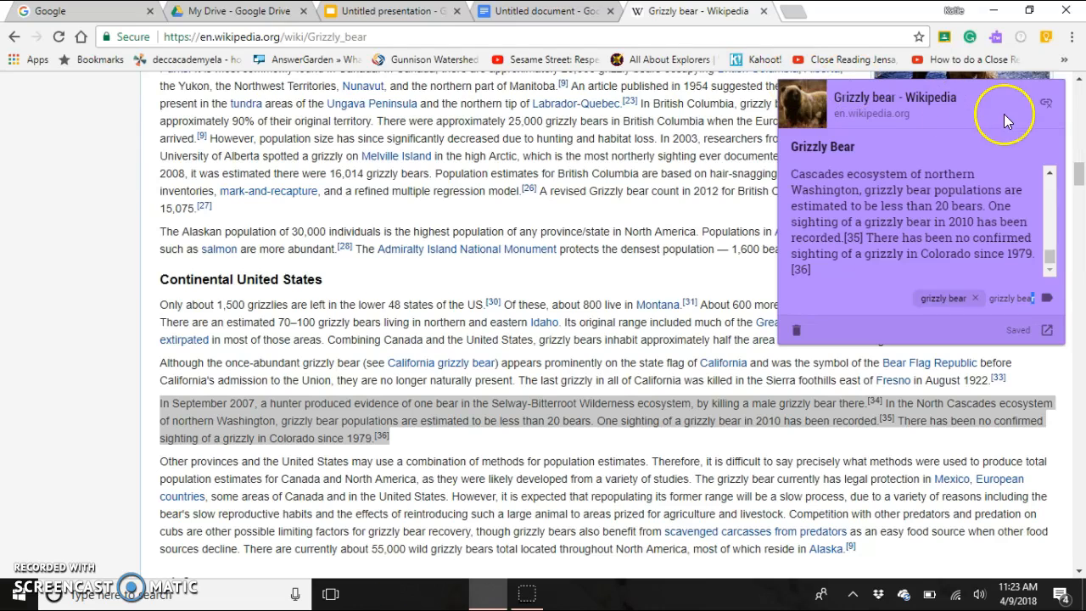
pyautogui.click(389, 11)
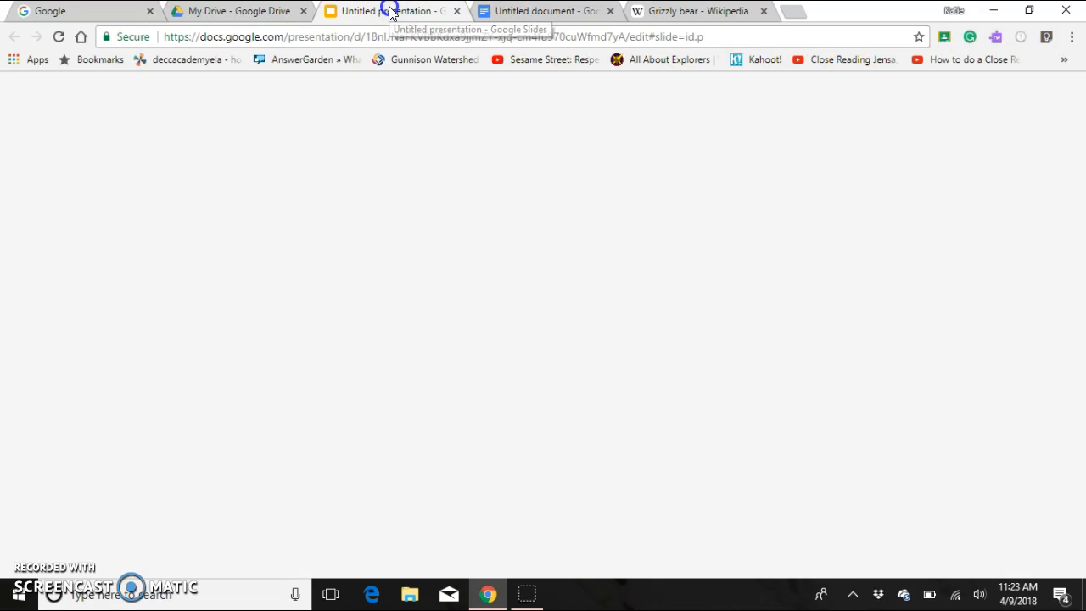
# Step: Enter "Grizzly Bear" as the title on the first slide
pyautogui.click(462, 328)
pyautogui.write('Brizz')
pyautogui.press('BackSpace')
pyautogui.press('BackSpace')
pyautogui.press('BackSpace')
pyautogui.press('BackSpace')
pyautogui.press('BackSpace')
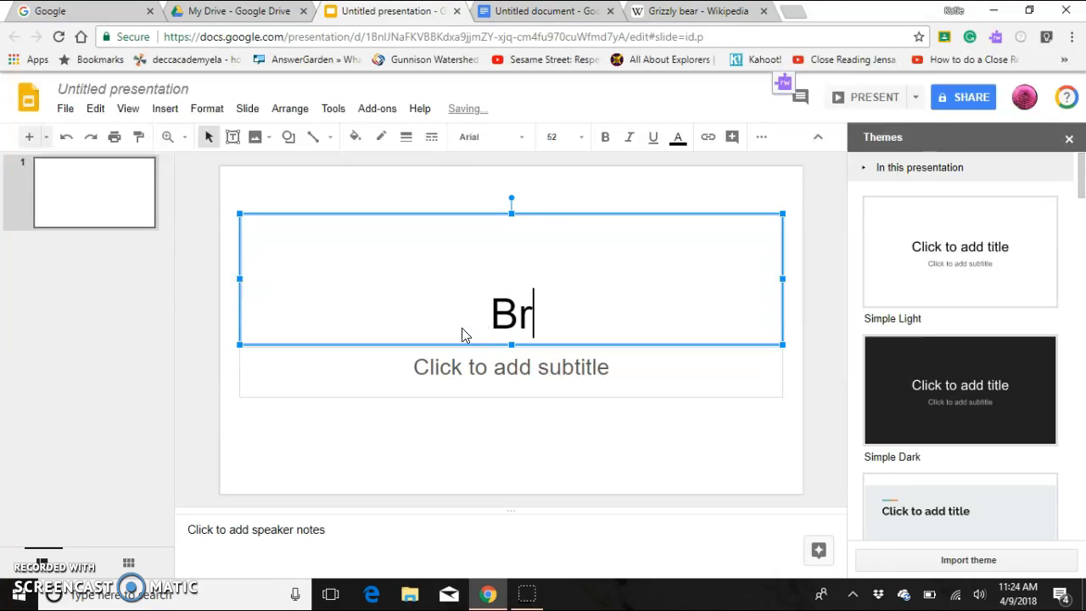
pyautogui.write('Grizzl')
pyautogui.press('BackSpace')
pyautogui.press('BackSpace')
pyautogui.write('y Bear')
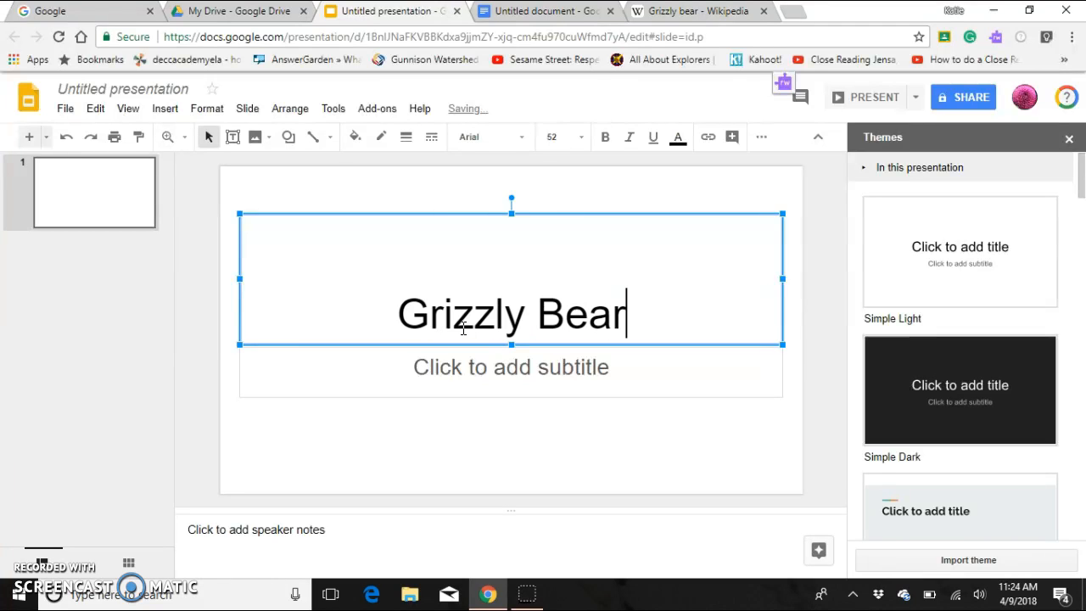
# Step: Add a second slide with title and body text placeholders after the title slide
pyautogui.click(460, 407)
pyautogui.click(117, 164)
pyautogui.click(29, 137)
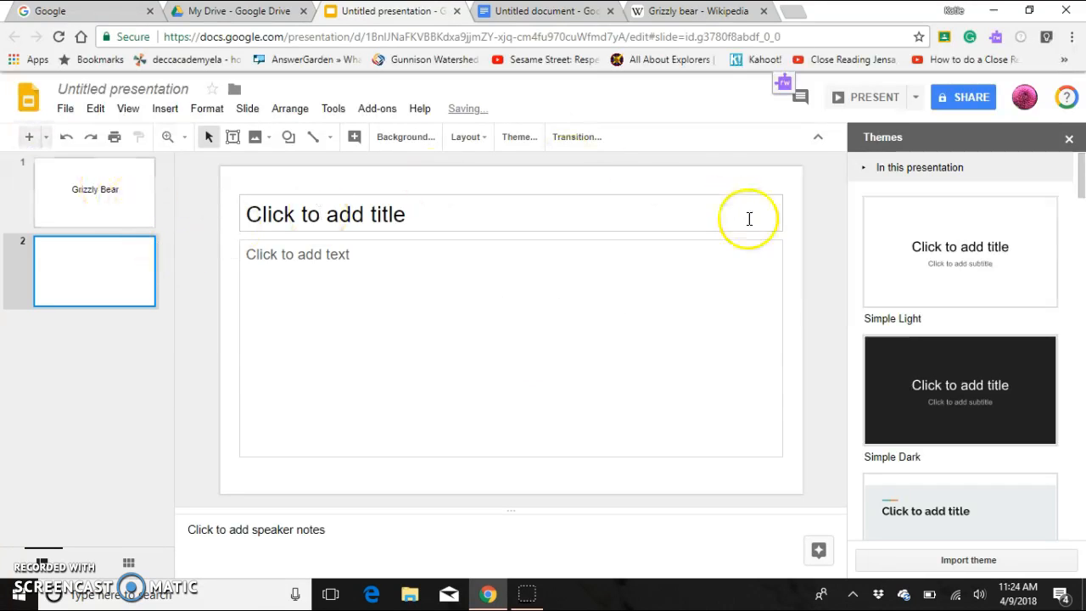
# Step: Show the Keep notepad beside the slides, search the notes for "grizzl" and expand the Wikipedia Grizzly Bear note
pyautogui.click(330, 110)
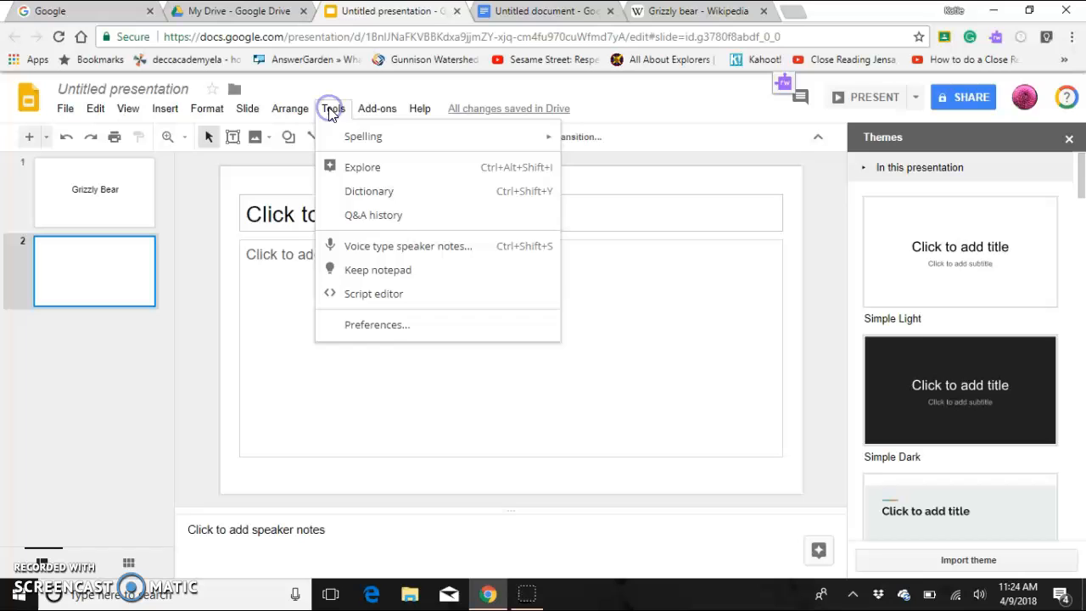
pyautogui.click(400, 272)
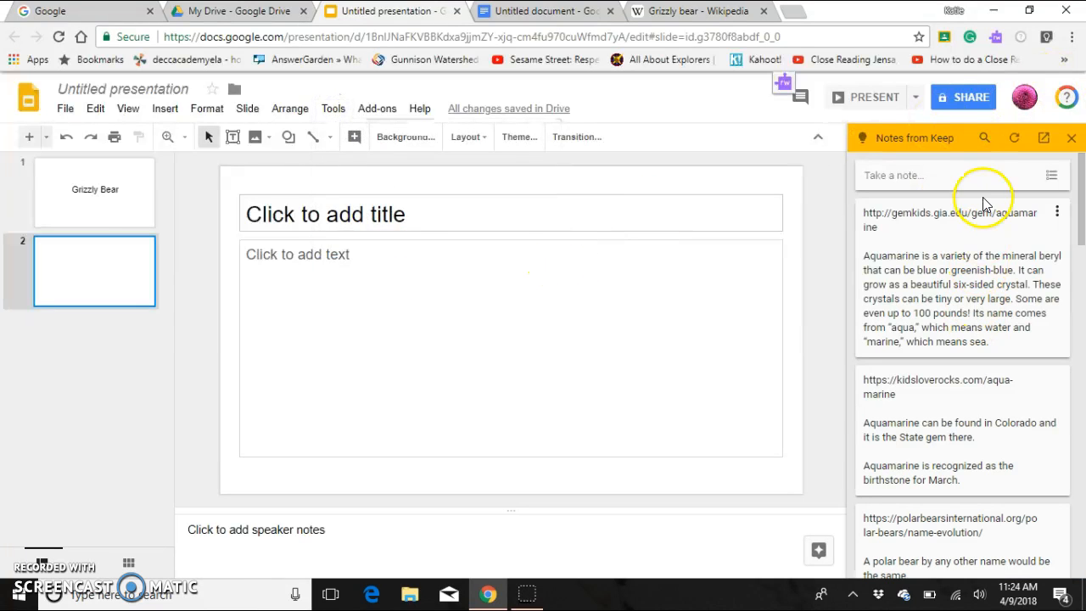
pyautogui.click(982, 136)
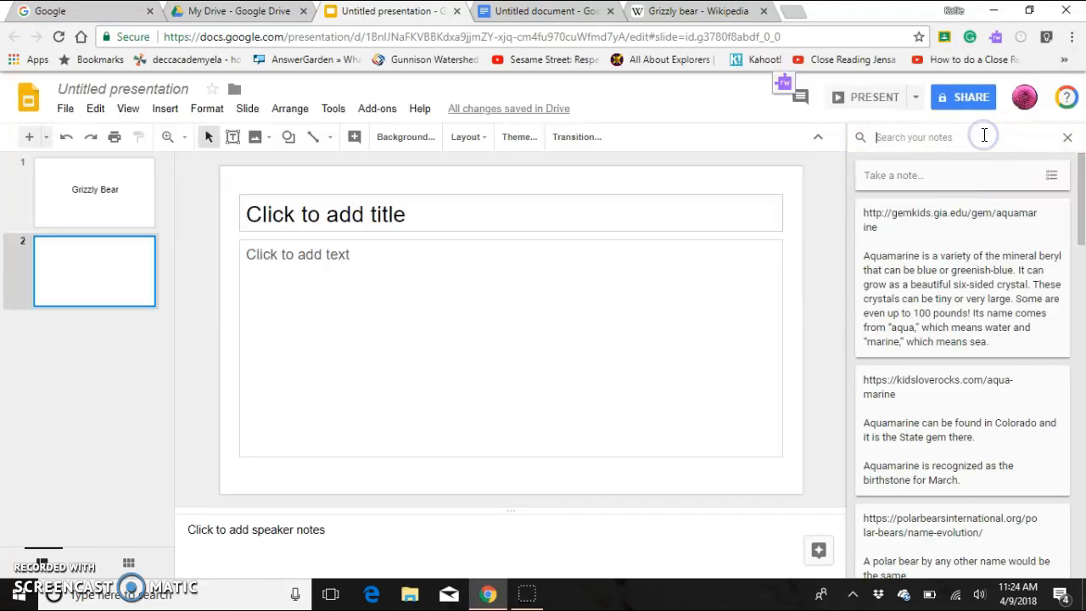
pyautogui.write('grizzl')
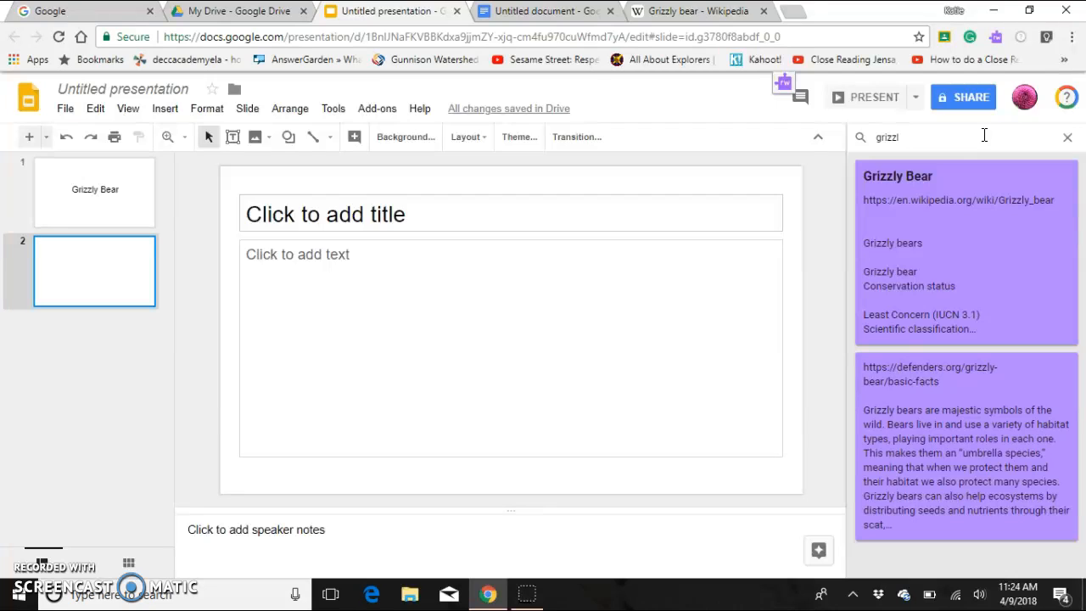
pyautogui.click(1015, 225)
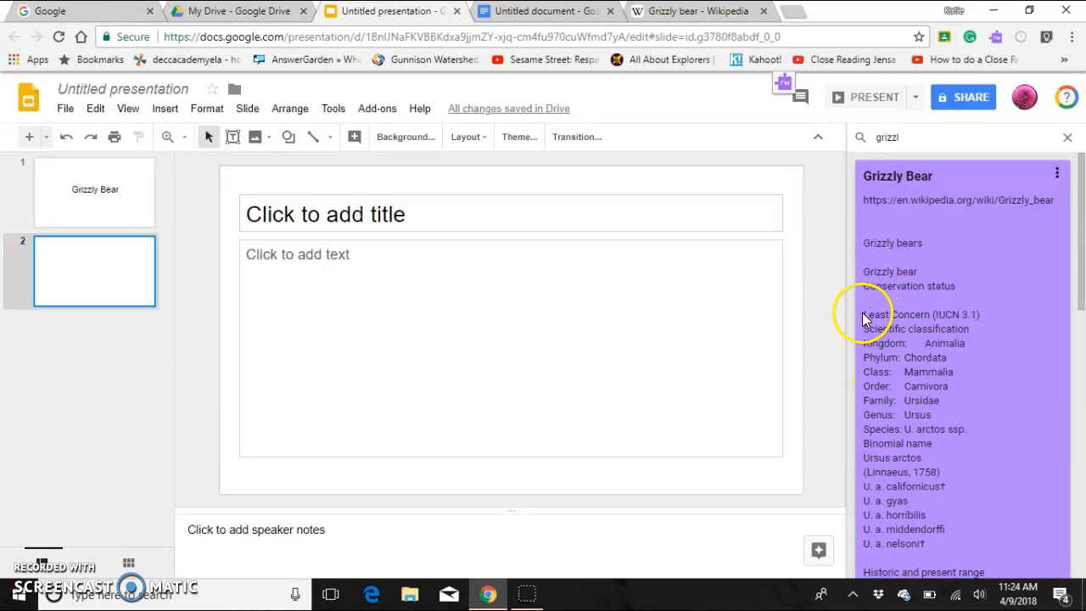
# Step: Try inserting the whole Wikipedia Grizzly Bear note into the second slide's body text, and undo the insertion
pyautogui.moveTo(866, 303); pyautogui.dragTo(589, 309)
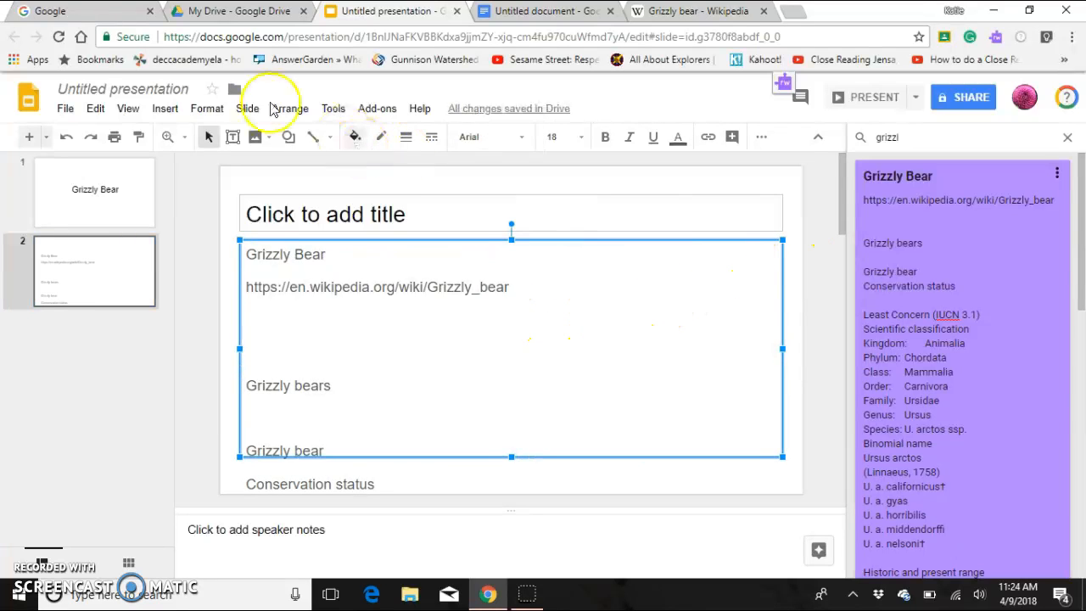
pyautogui.click(59, 138)
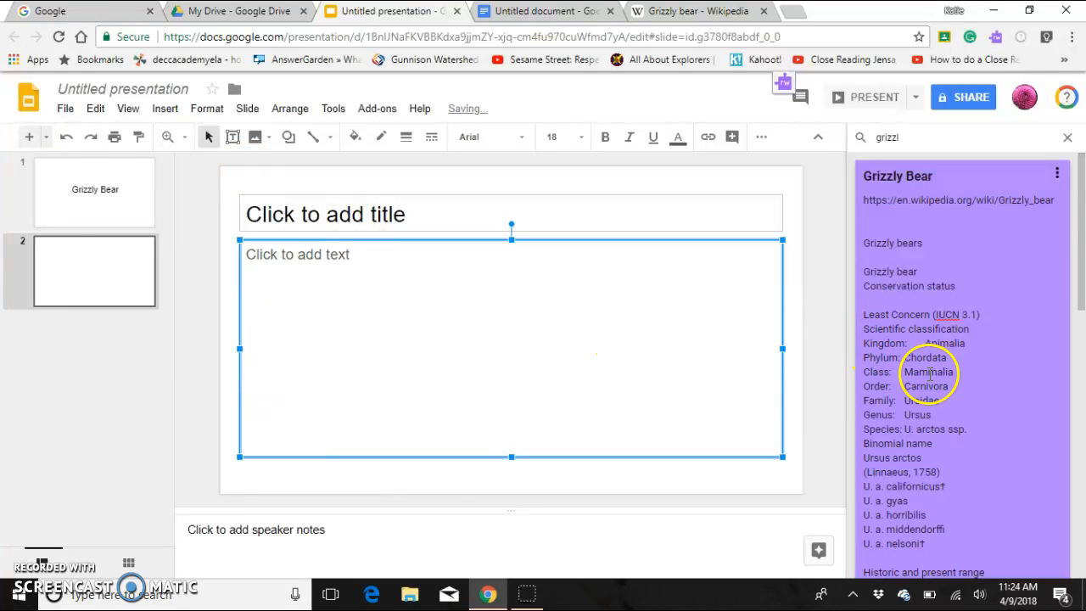
pyautogui.click(432, 274)
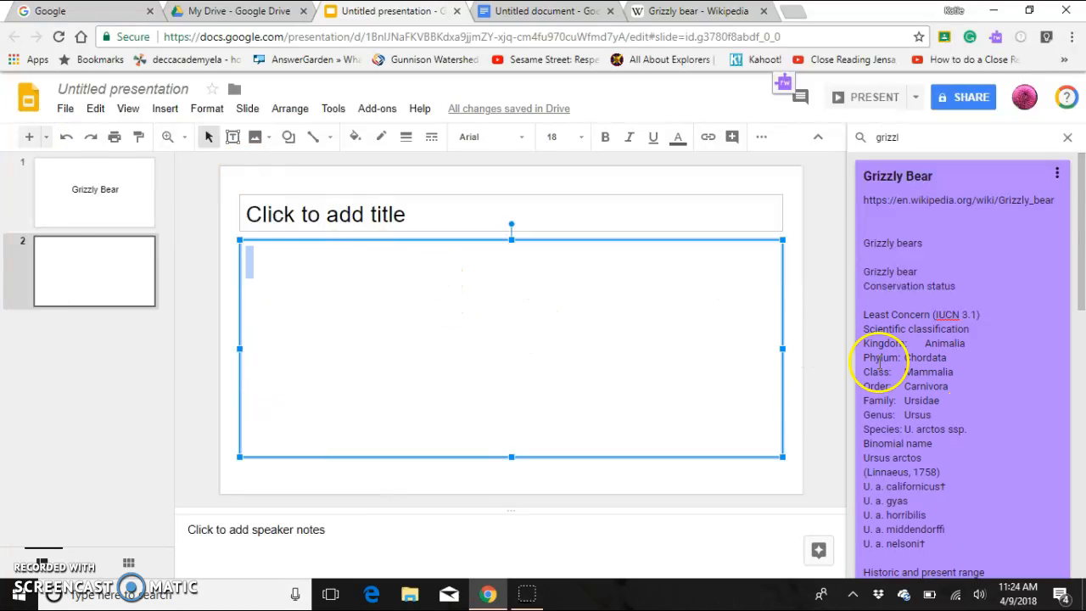